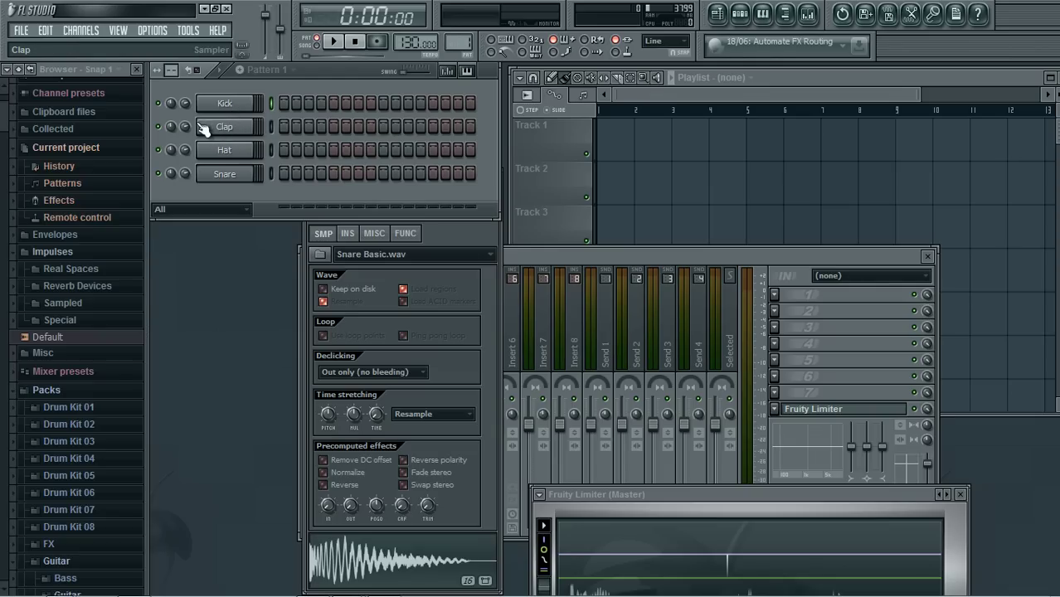
Replace the Kick channel with PhilharmonikCE and move its Fruity Wrapper window to the top centre
{"action": "right_click", "coordinate": [248, 104]}
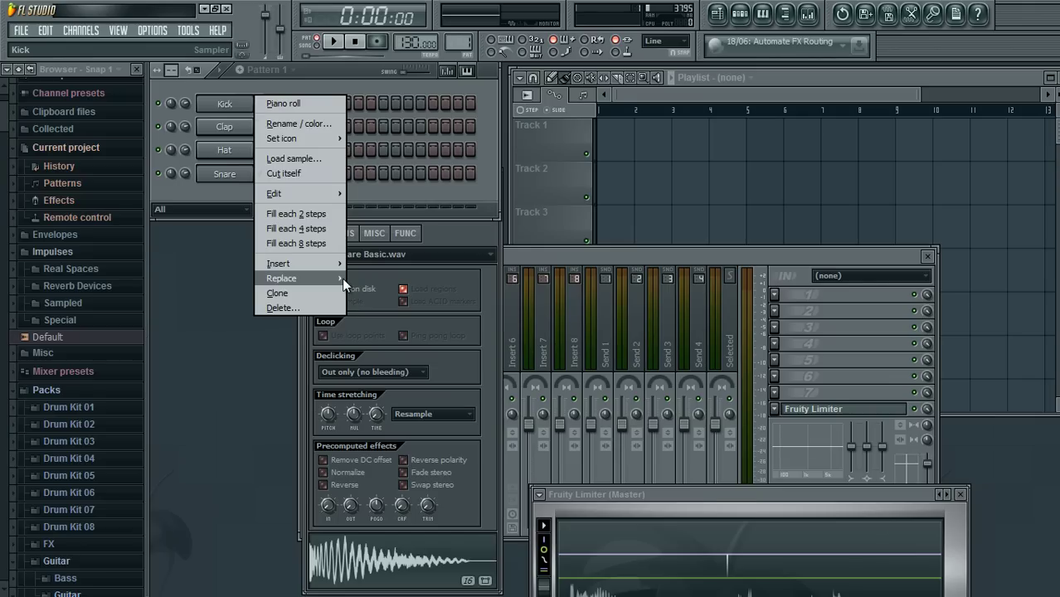
{"action": "mouse_move", "coordinate": [341, 277]}
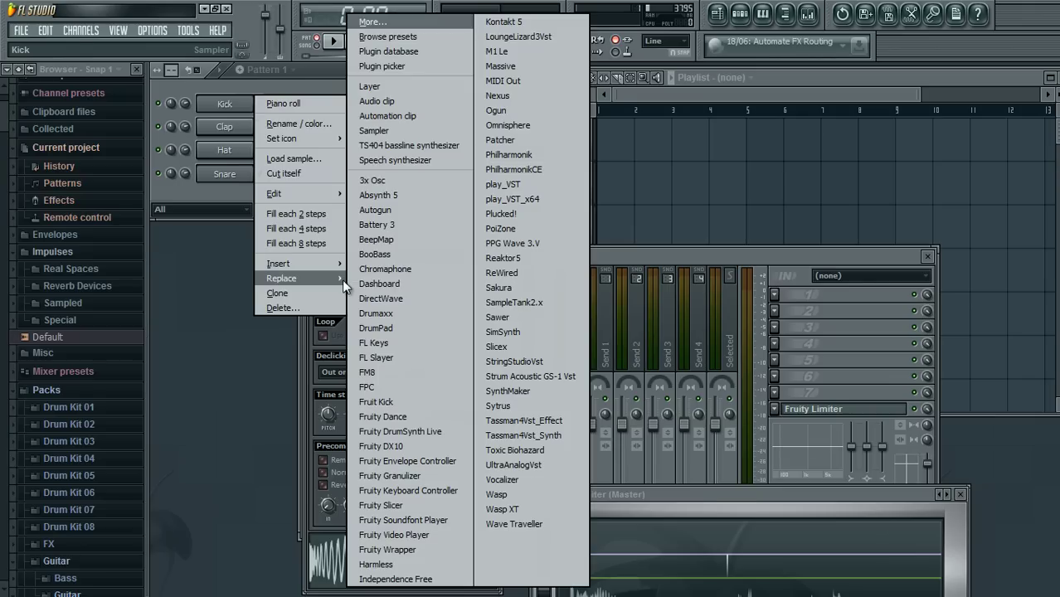
{"action": "left_click", "coordinate": [535, 170]}
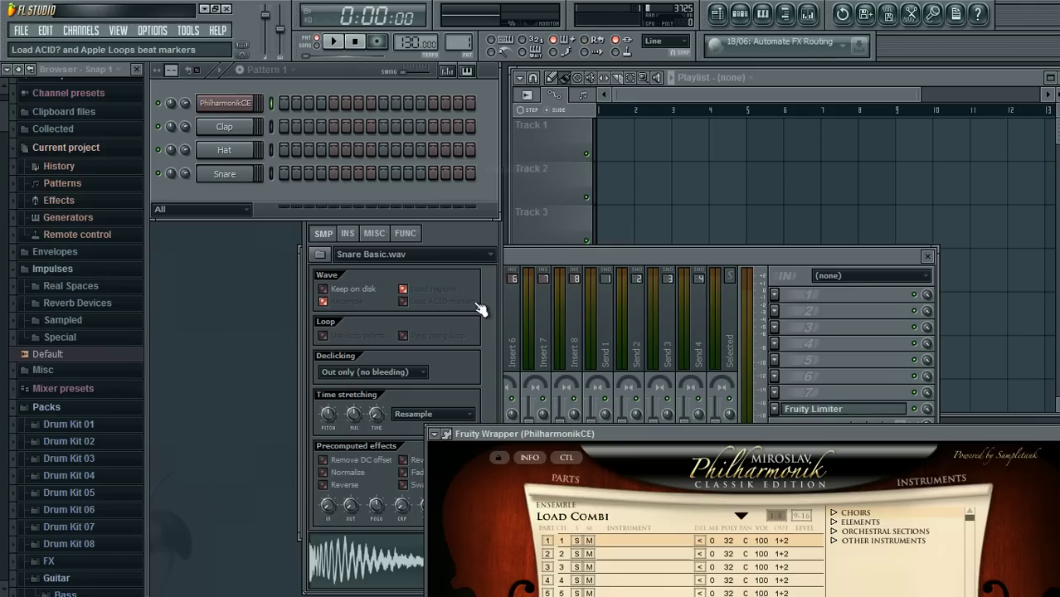
{"action": "left_click", "coordinate": [233, 106]}
{"action": "left_click_drag", "start_coordinate": [734, 433], "coordinate": [536, 82]}
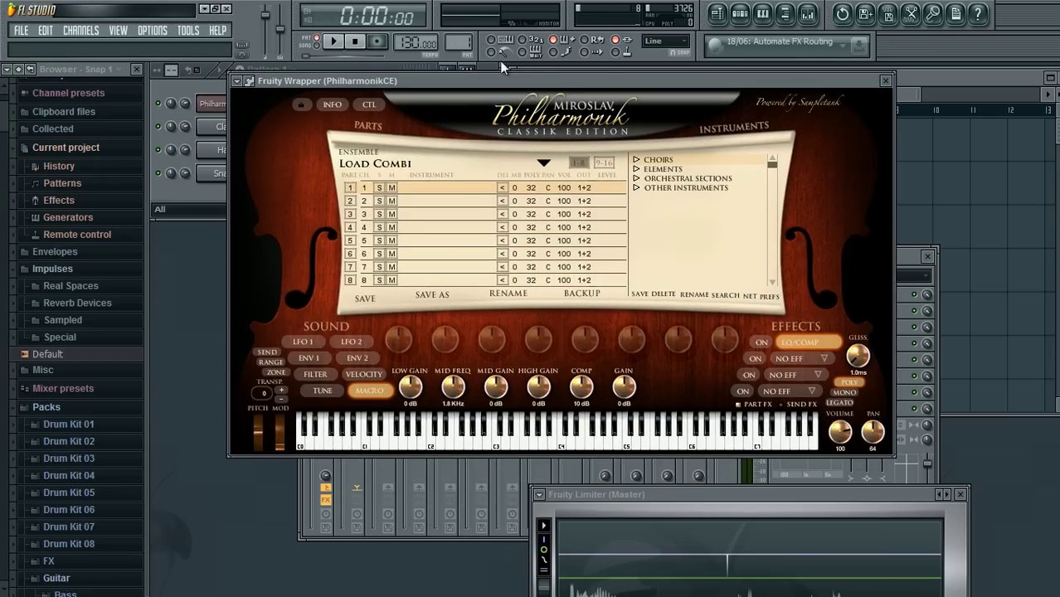
Nudge the plugin window lower and browse Philharmonik parts 1–8 and 9–16, ending on part 1
{"action": "left_click_drag", "start_coordinate": [589, 81], "coordinate": [596, 111]}
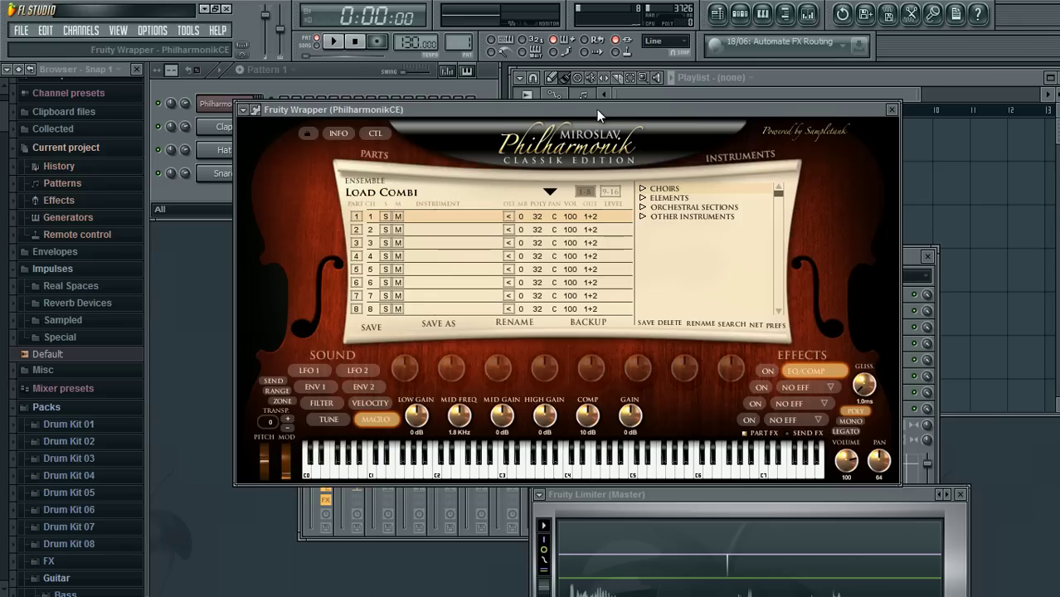
{"action": "left_click", "coordinate": [454, 229]}
{"action": "left_click", "coordinate": [456, 257]}
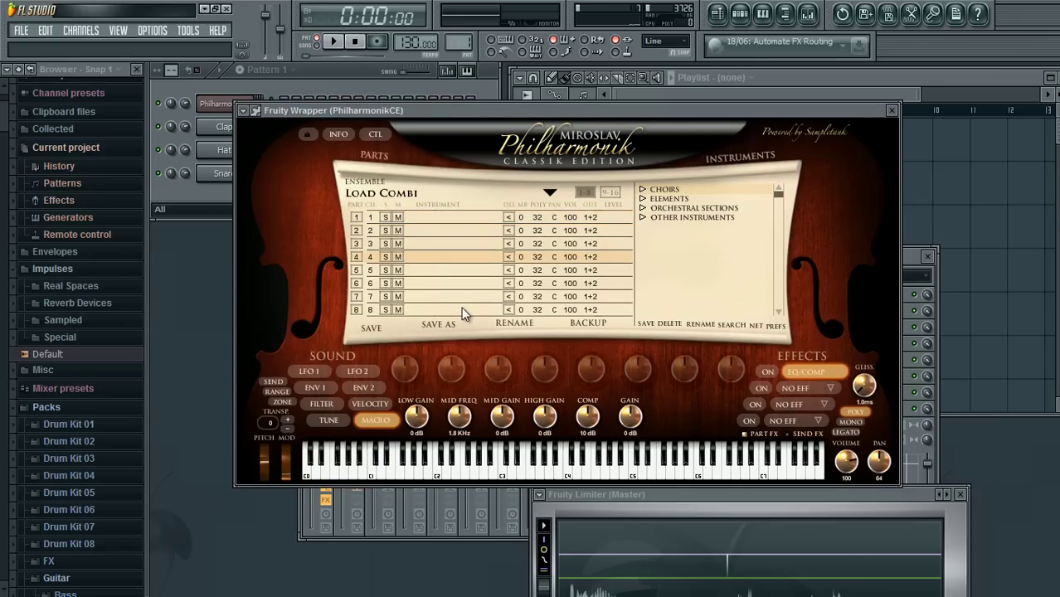
{"action": "left_click", "coordinate": [462, 310]}
{"action": "left_click", "coordinate": [460, 220]}
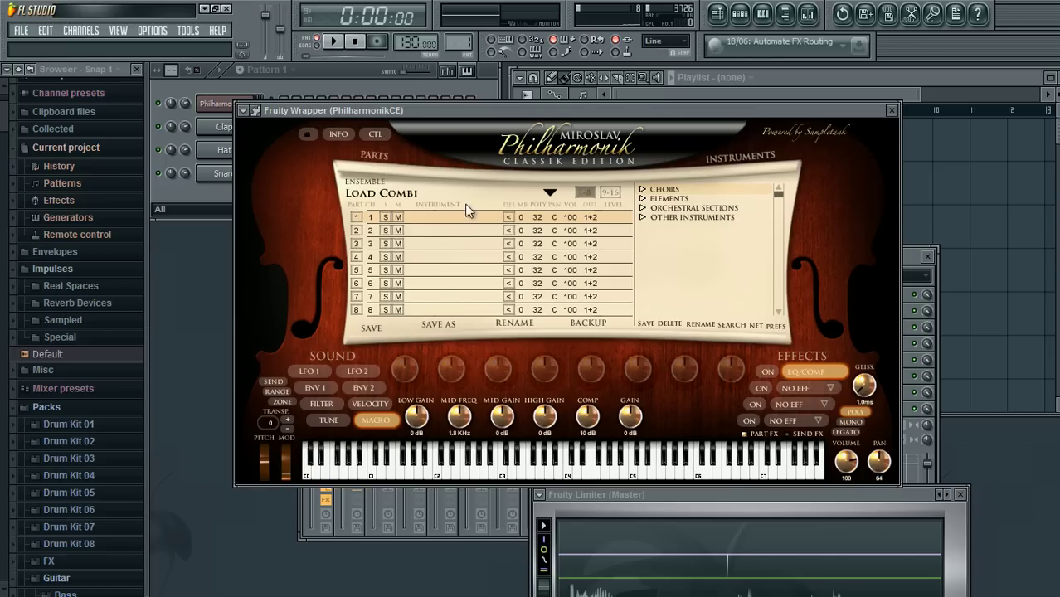
{"action": "left_click", "coordinate": [611, 196]}
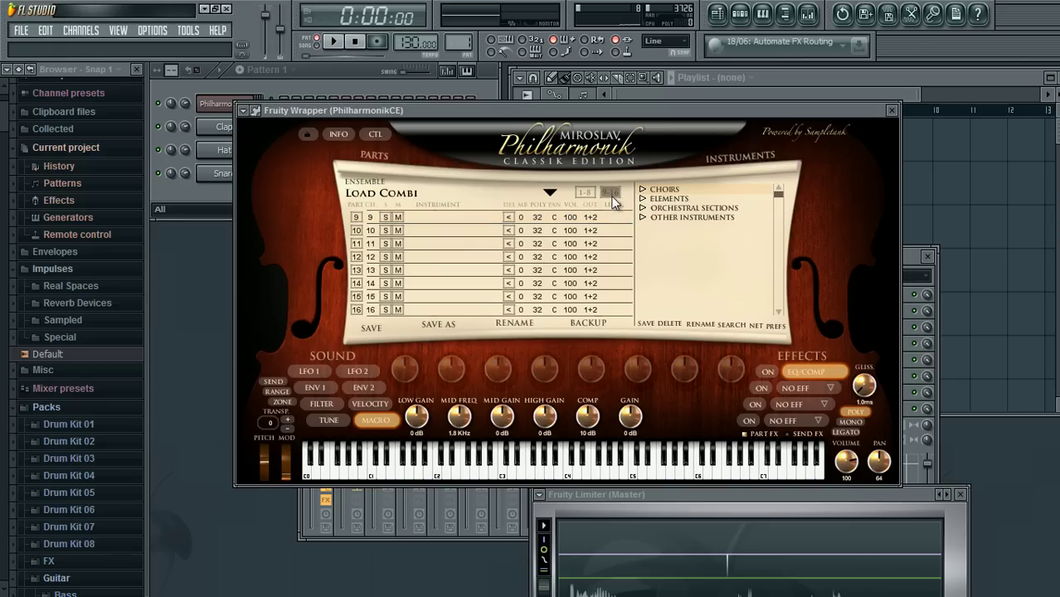
{"action": "left_click", "coordinate": [586, 193]}
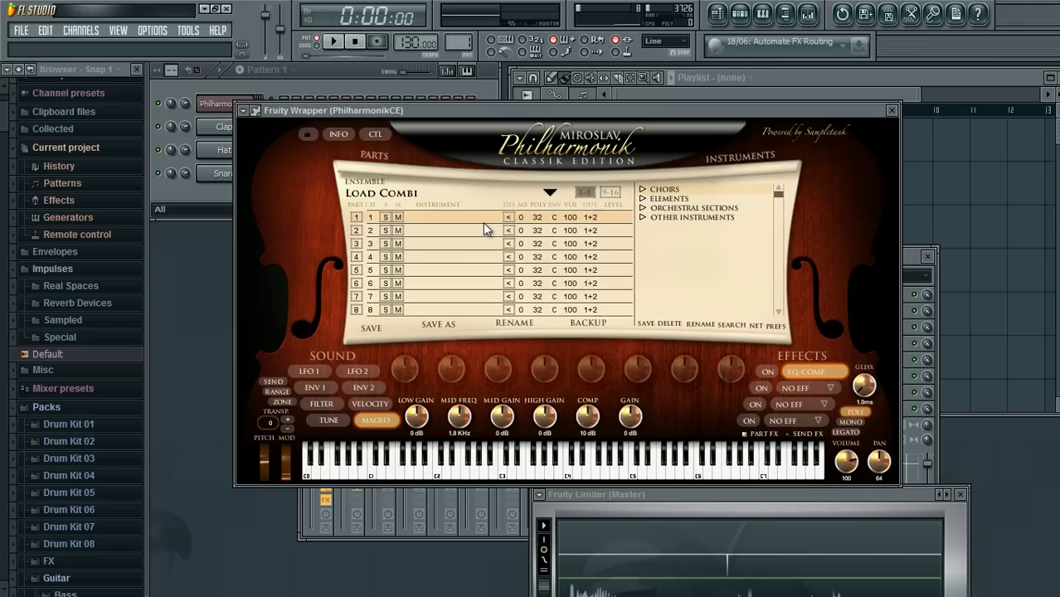
From Elements > Dyn Perf Elements, load Orchestra Performance 1 into part 1 and Orchestra Performance 3 into part 2
{"action": "left_click", "coordinate": [643, 199]}
{"action": "left_click", "coordinate": [646, 208]}
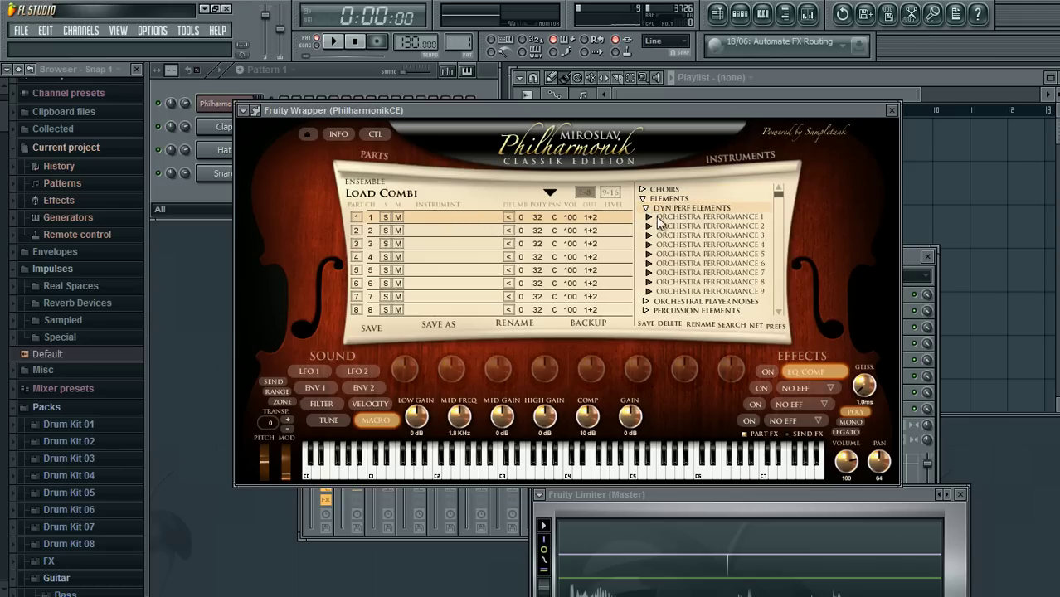
{"action": "double_click", "coordinate": [676, 217]}
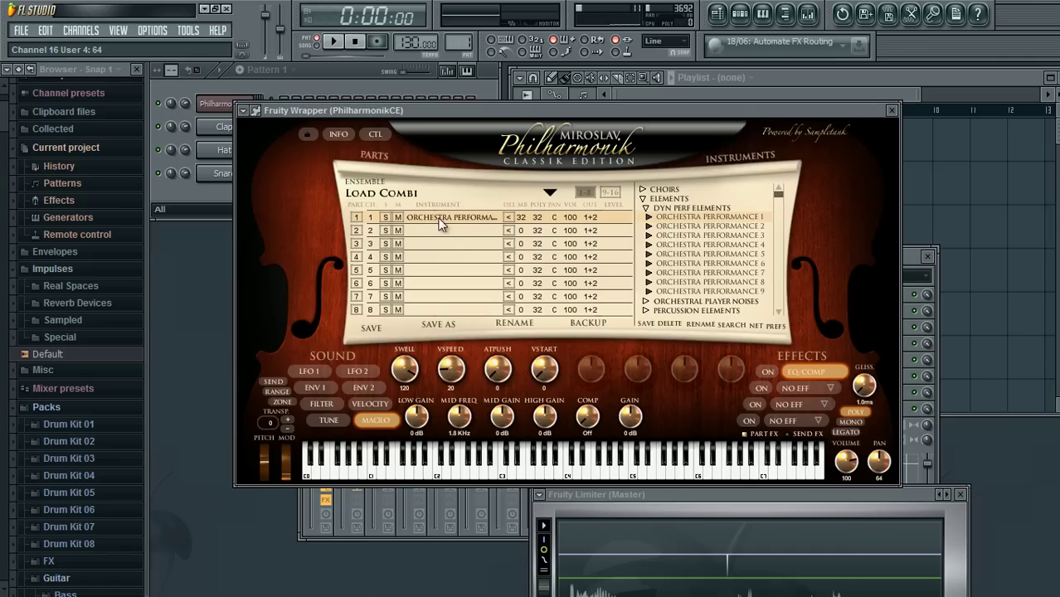
{"action": "left_click", "coordinate": [470, 231]}
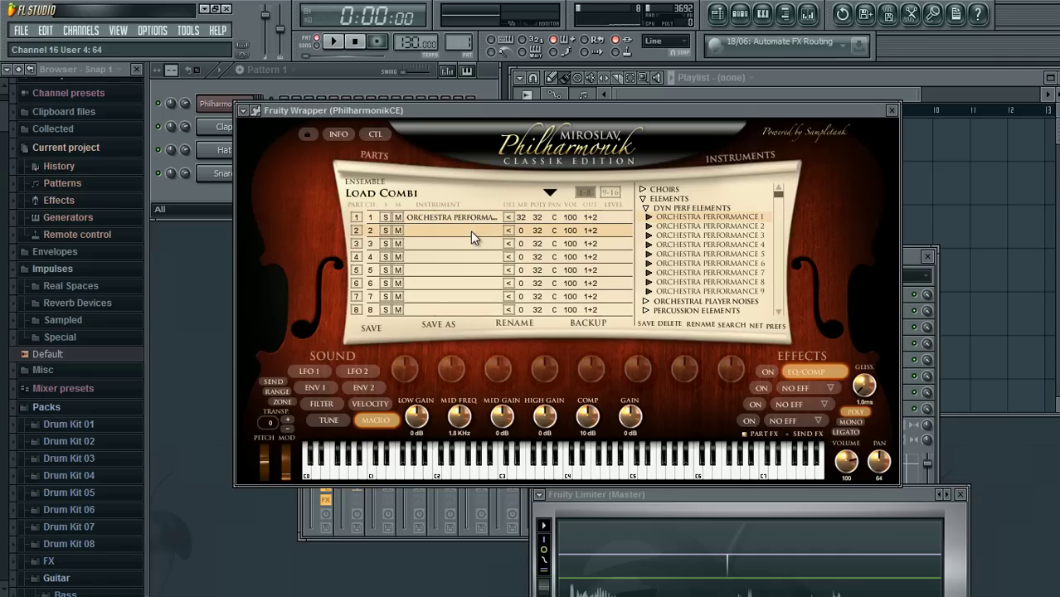
{"action": "double_click", "coordinate": [711, 236]}
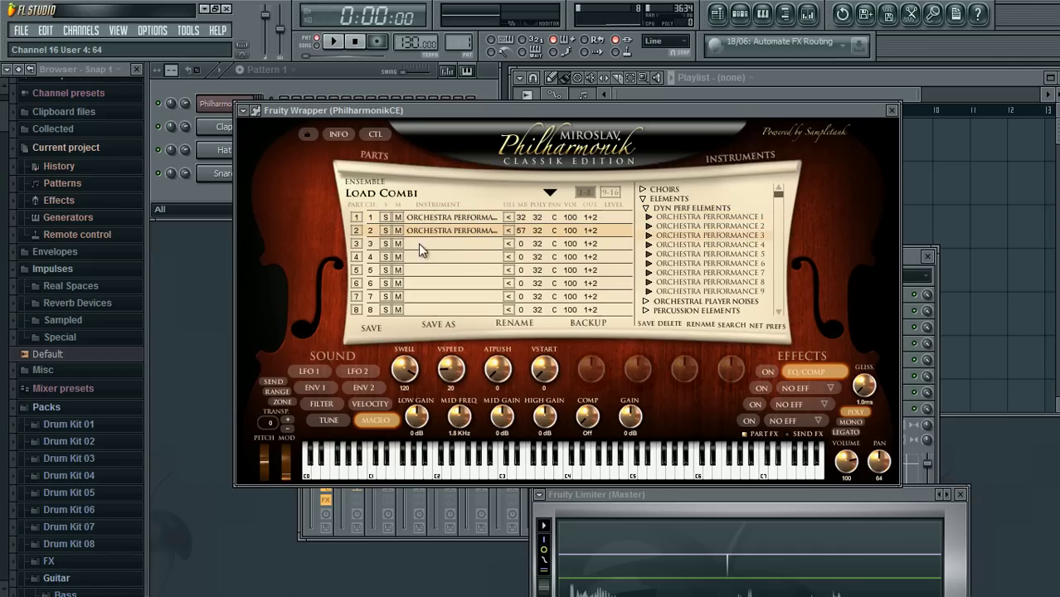
Audition parts 1 and 2, then unload Orchestra Performance 3 from part 2
{"action": "left_click", "coordinate": [468, 218]}
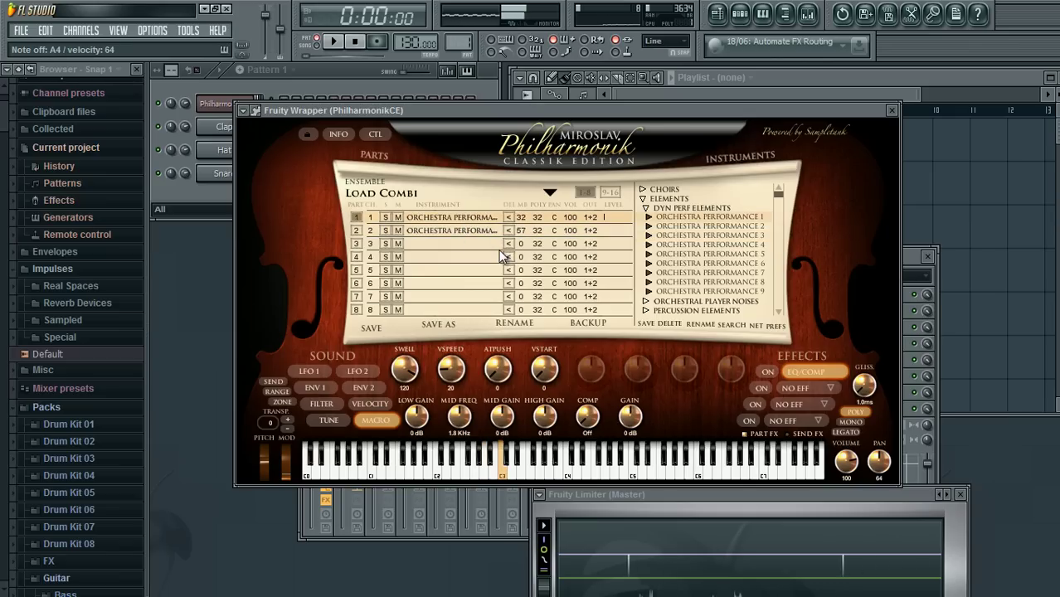
{"action": "left_click", "coordinate": [468, 229]}
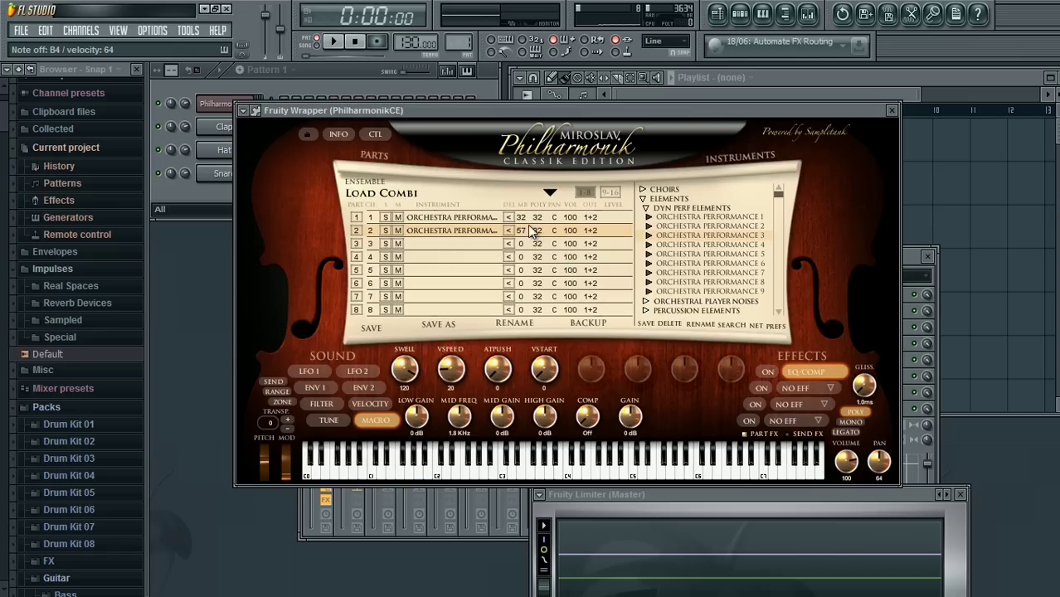
{"action": "left_click", "coordinate": [508, 230]}
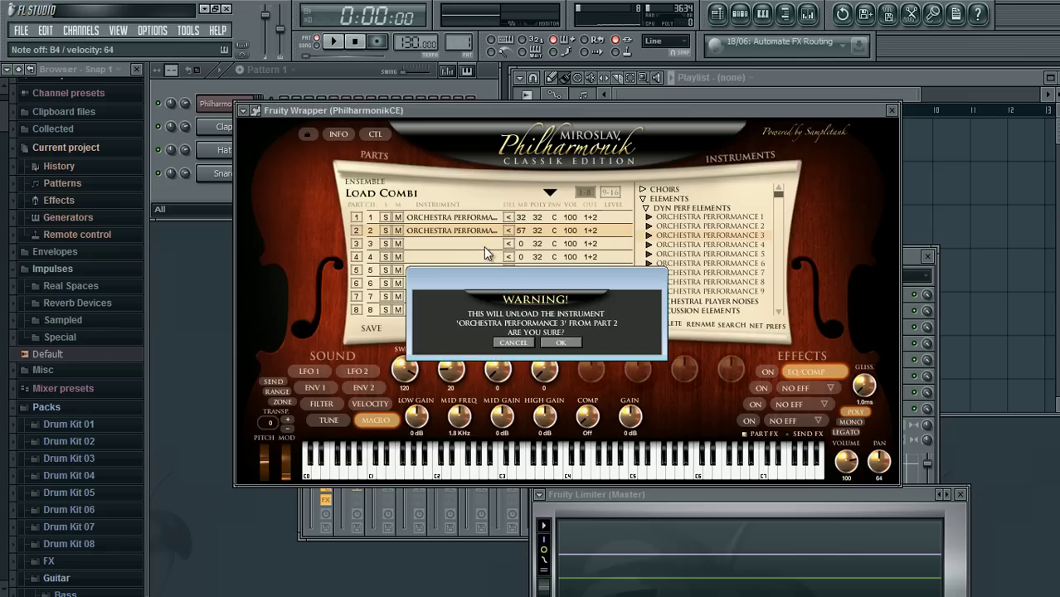
{"action": "left_click", "coordinate": [562, 340]}
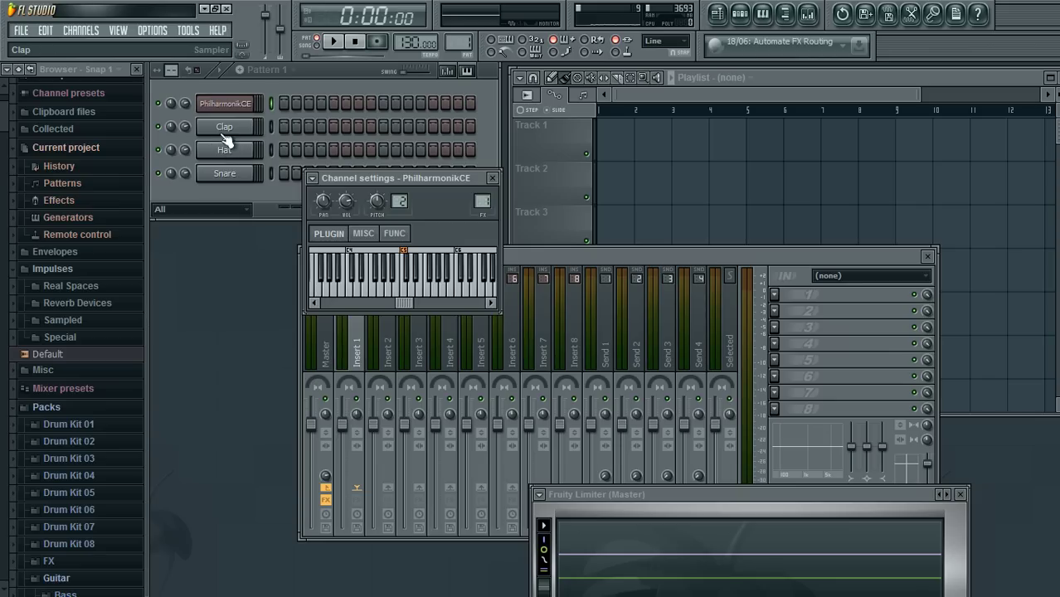
Replace the Clap channel with a PhilharmonikCE instrument
{"action": "right_click", "coordinate": [239, 135]}
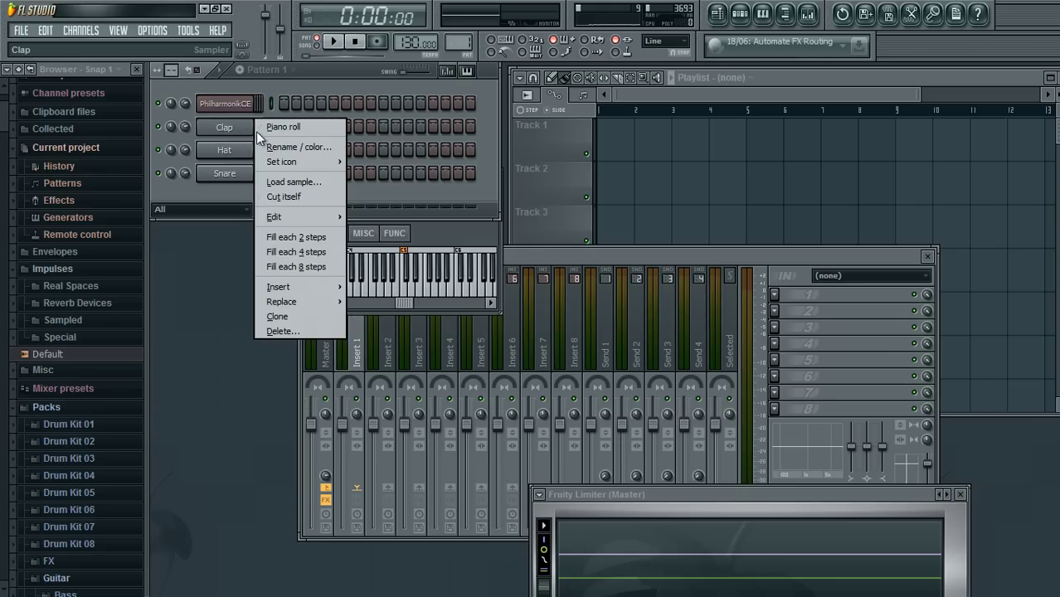
{"action": "mouse_move", "coordinate": [325, 302]}
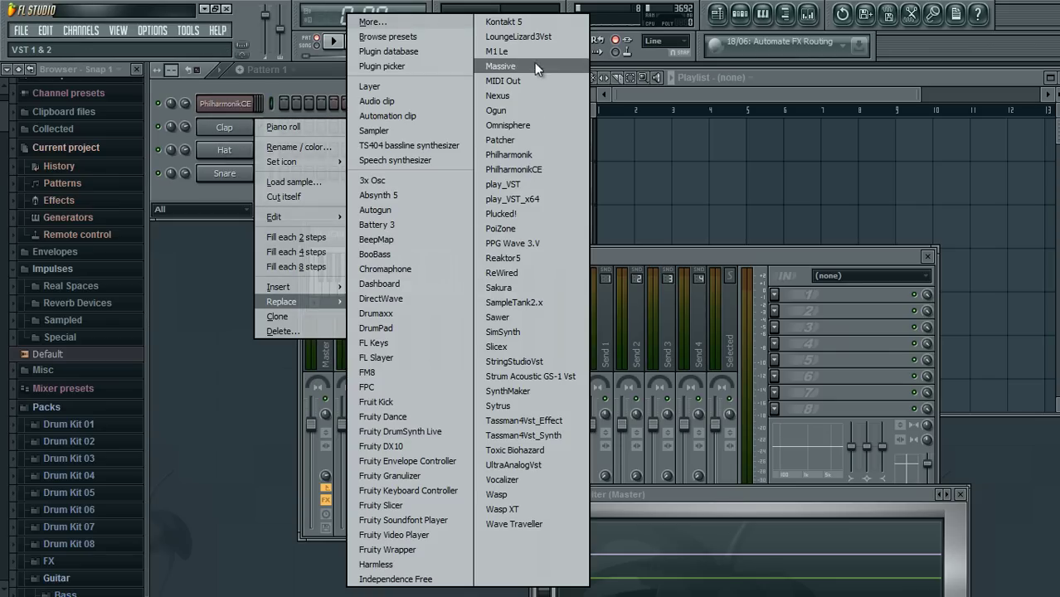
{"action": "left_click", "coordinate": [541, 173]}
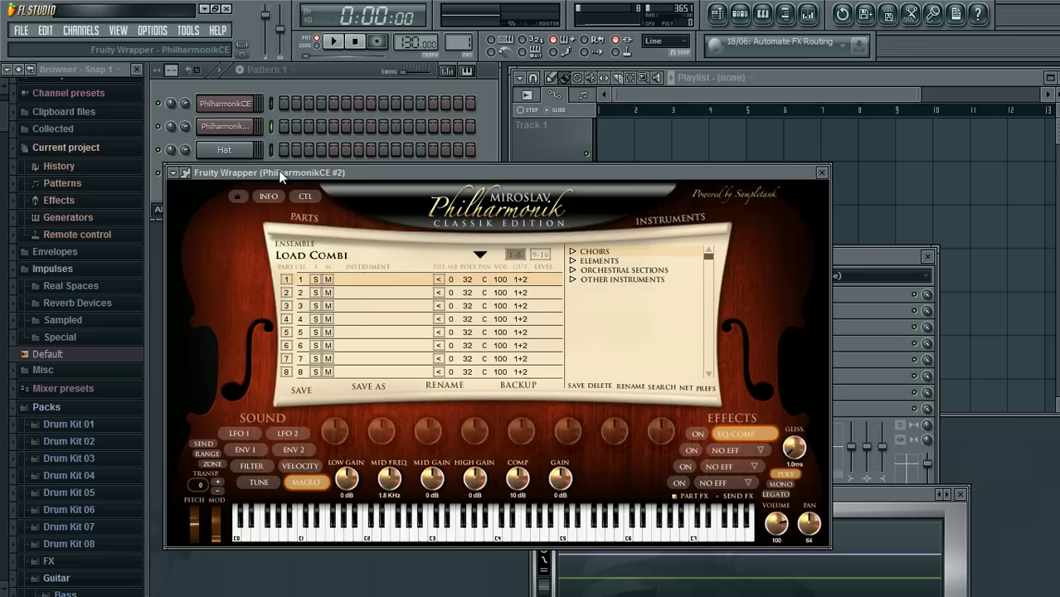
Load Staccato Brass from Orchestral Sections > Brass Wind Sections into part 1 and close the window
{"action": "left_click", "coordinate": [572, 271]}
{"action": "left_click", "coordinate": [576, 279]}
{"action": "double_click", "coordinate": [612, 296]}
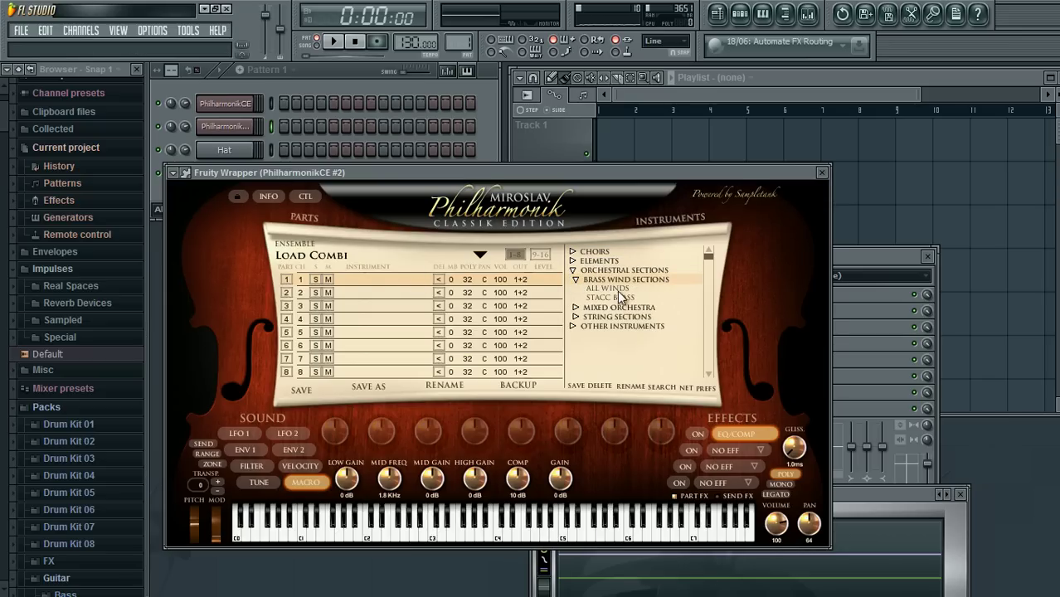
{"action": "left_click", "coordinate": [821, 172]}
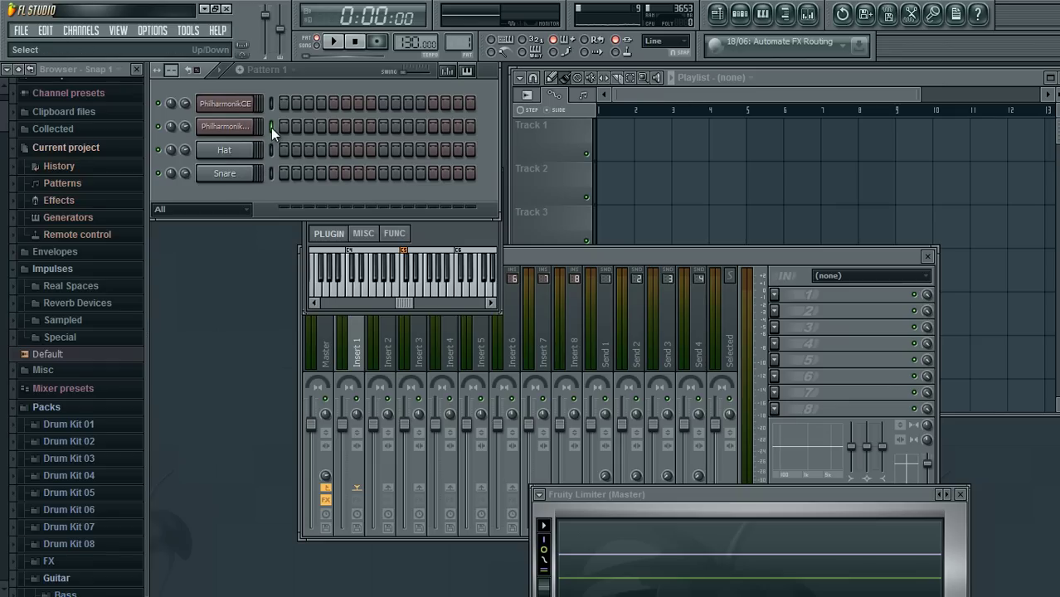
Replace the second Philharmonik channel with a Layer channel
{"action": "right_click", "coordinate": [249, 128]}
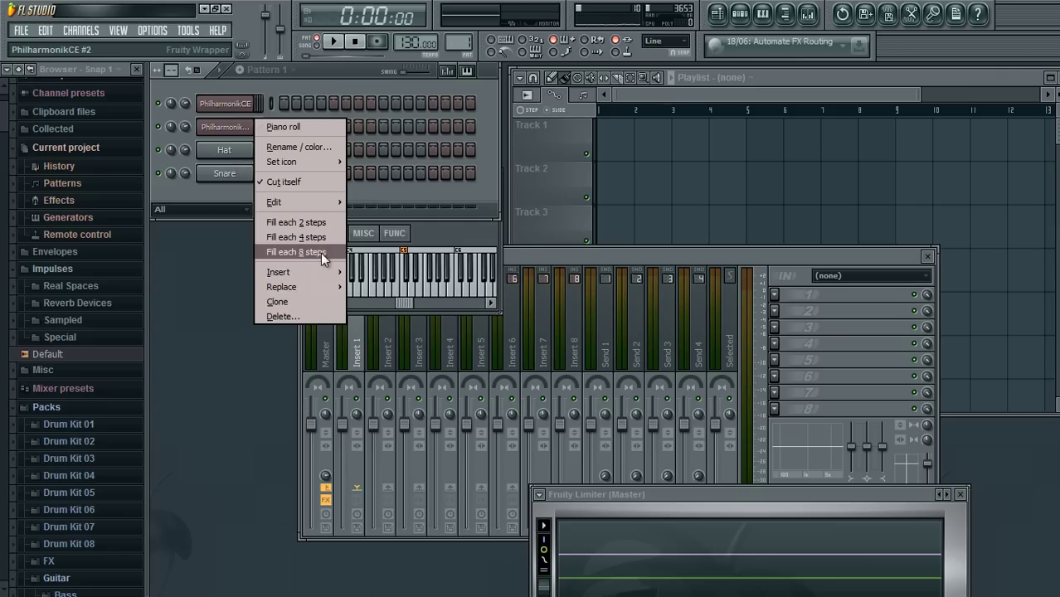
{"action": "mouse_move", "coordinate": [324, 282]}
{"action": "left_click", "coordinate": [415, 87]}
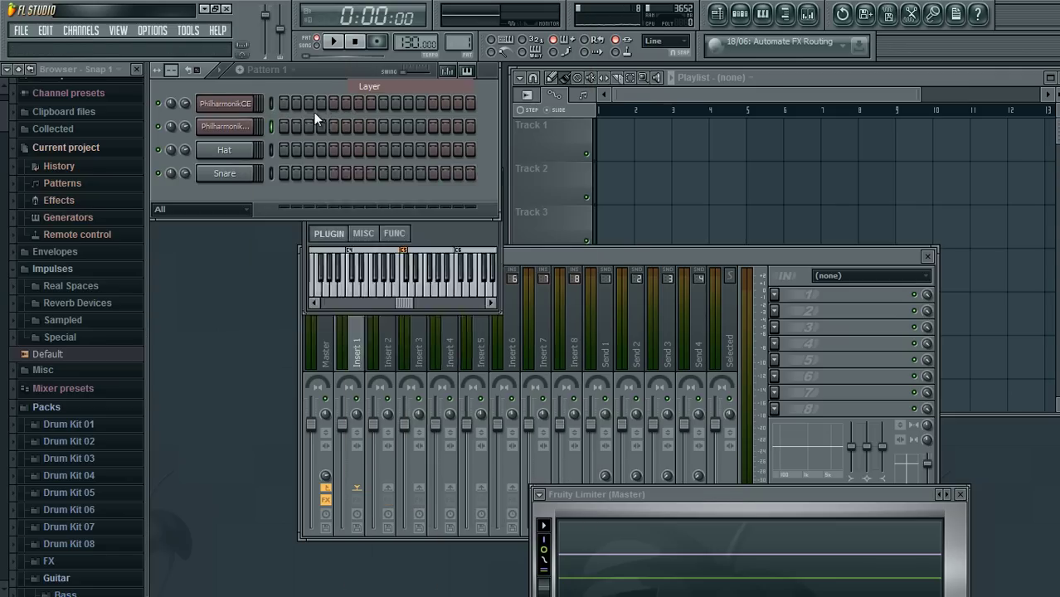
Reopen the first PhilharmonikCE channel's settings and show the Philharmonik plugin interface
{"action": "left_click", "coordinate": [247, 107]}
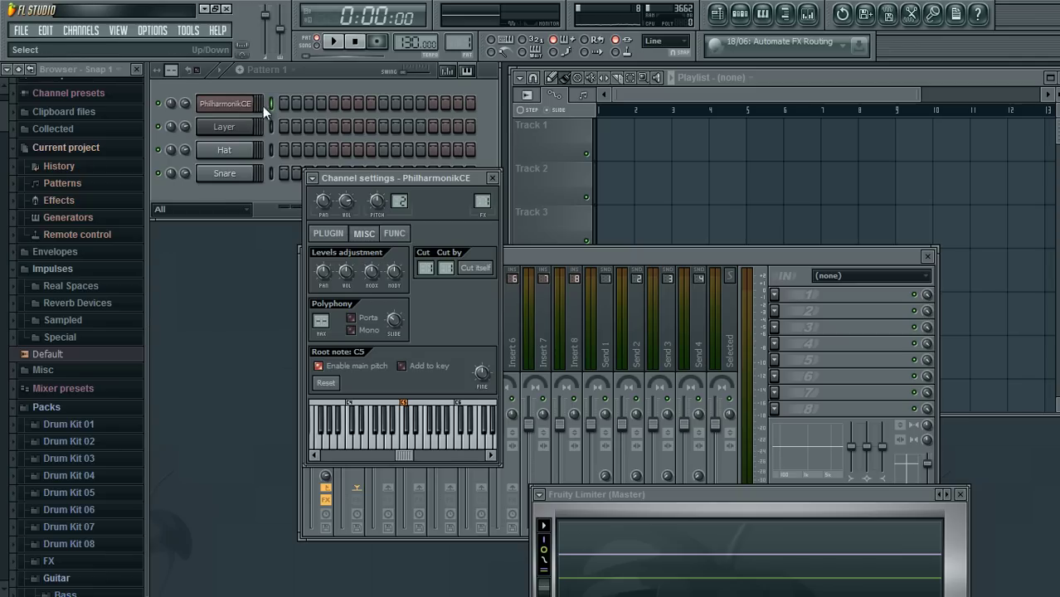
{"action": "left_click", "coordinate": [251, 105]}
{"action": "left_click", "coordinate": [251, 105]}
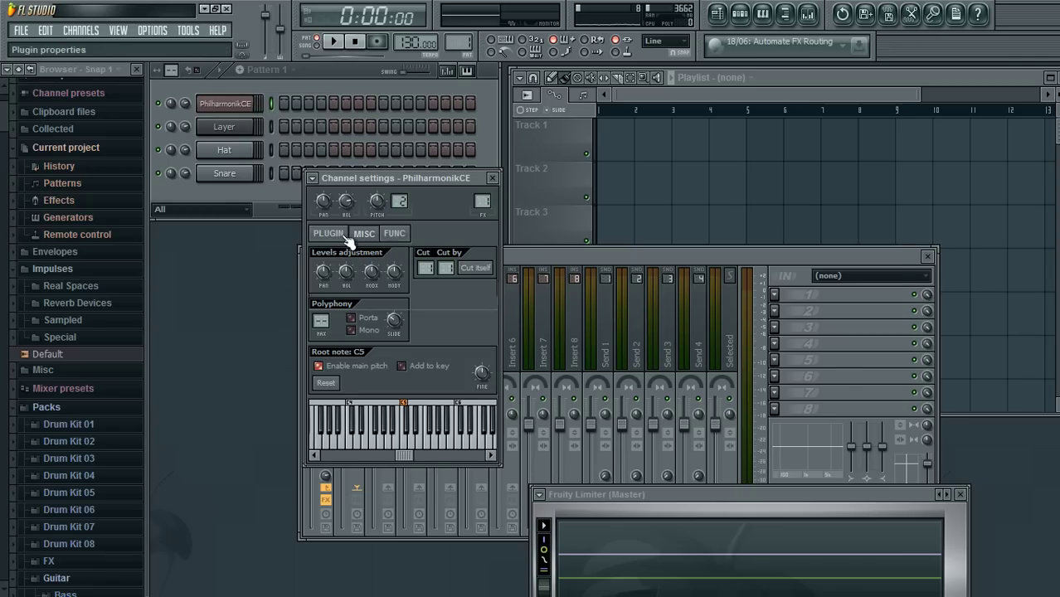
{"action": "left_click", "coordinate": [348, 238]}
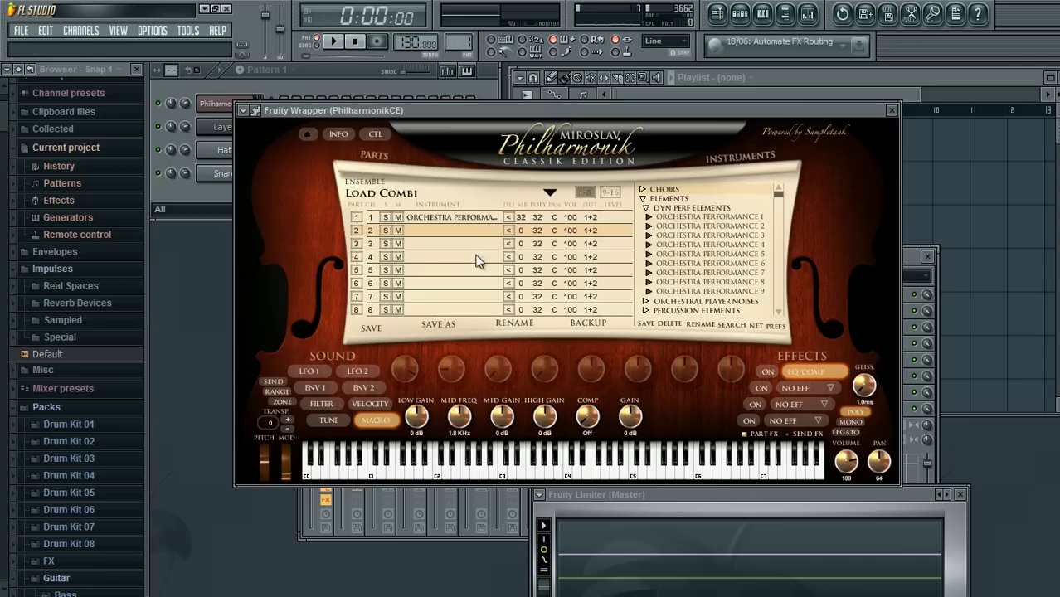
{"action": "left_click", "coordinate": [463, 283]}
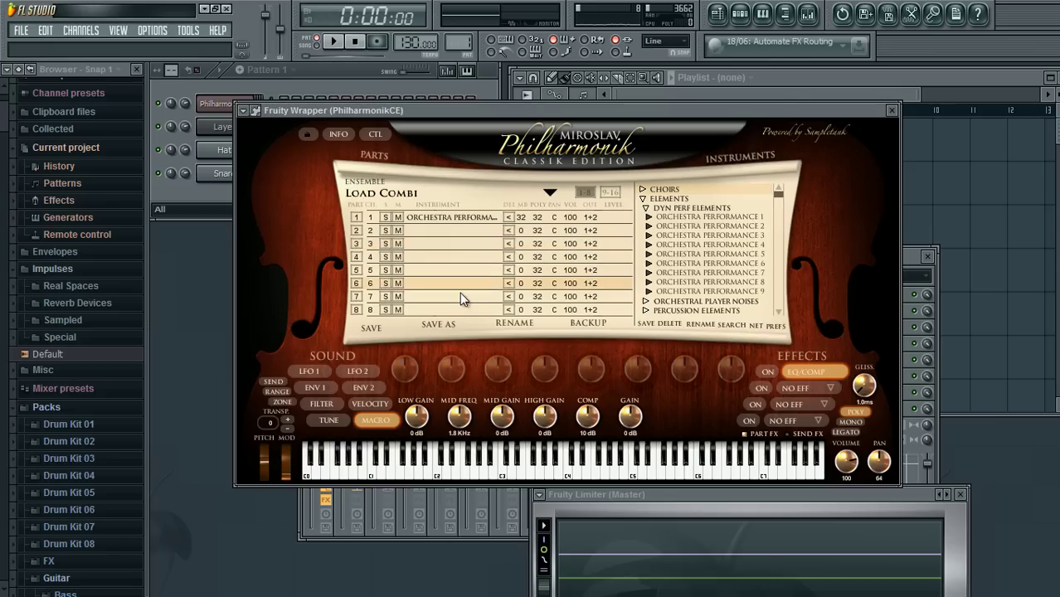
{"action": "left_click", "coordinate": [460, 243]}
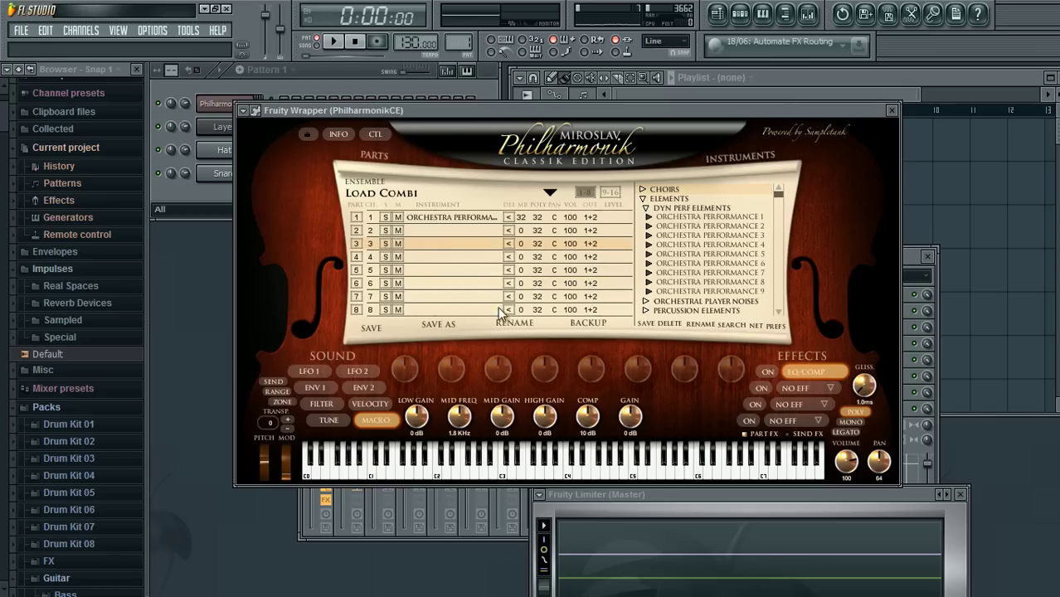
{"action": "mouse_move", "coordinate": [409, 112]}
{"action": "left_mouse_down"}
{"action": "mouse_move", "coordinate": [390, 109]}
{"action": "mouse_move", "coordinate": [422, 115]}
{"action": "left_mouse_up"}
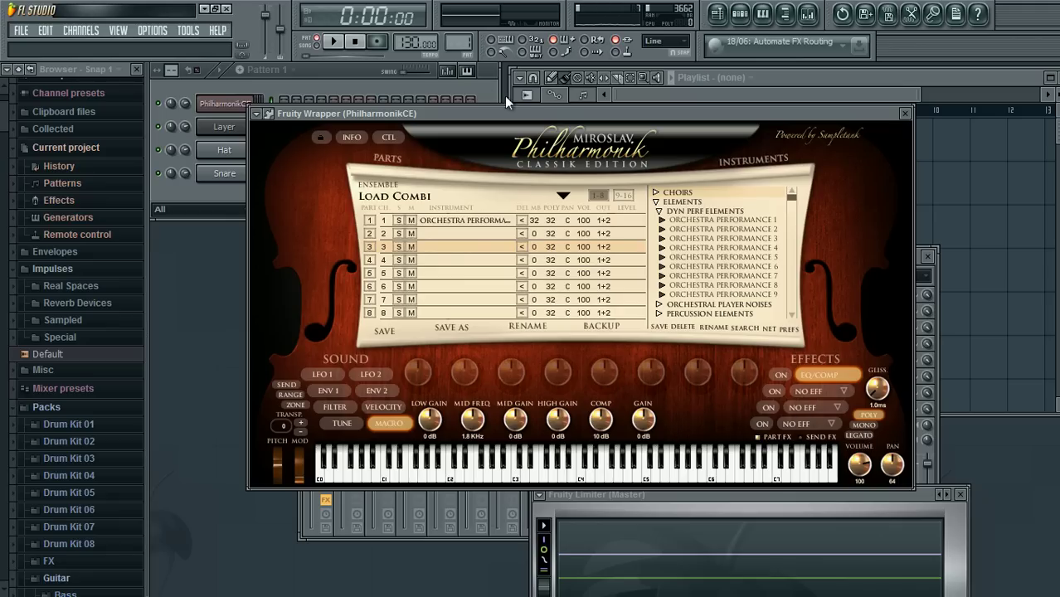
{"action": "left_click_drag", "start_coordinate": [518, 109], "coordinate": [501, 156]}
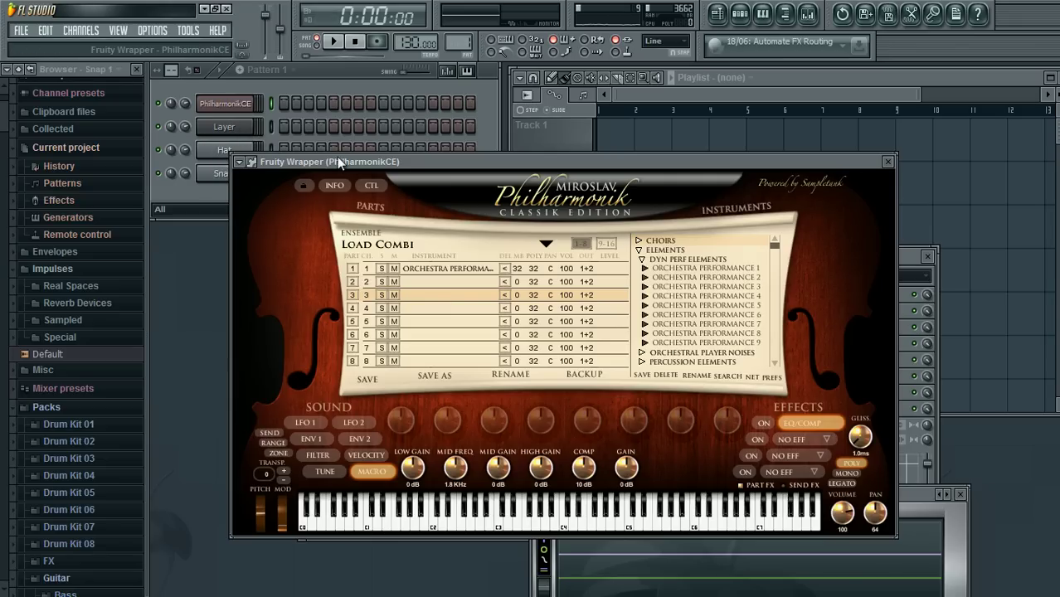
{"action": "left_click_drag", "start_coordinate": [358, 161], "coordinate": [334, 164]}
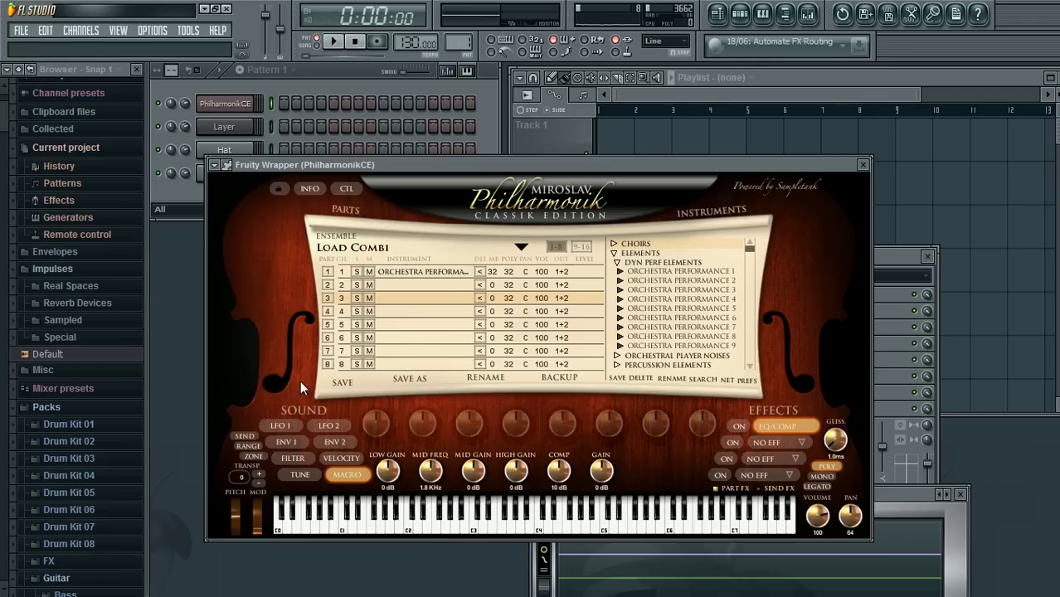
{"action": "left_click", "coordinate": [478, 276]}
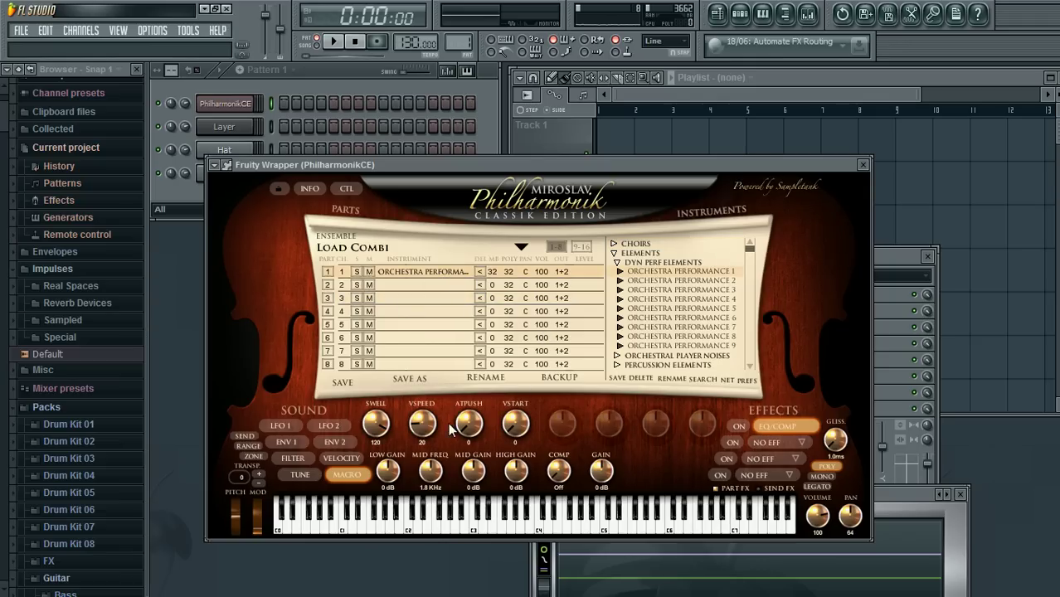
{"action": "left_click_drag", "start_coordinate": [528, 274], "coordinate": [526, 238]}
{"action": "left_click_drag", "start_coordinate": [530, 274], "coordinate": [539, 247]}
{"action": "left_click", "coordinate": [458, 284]}
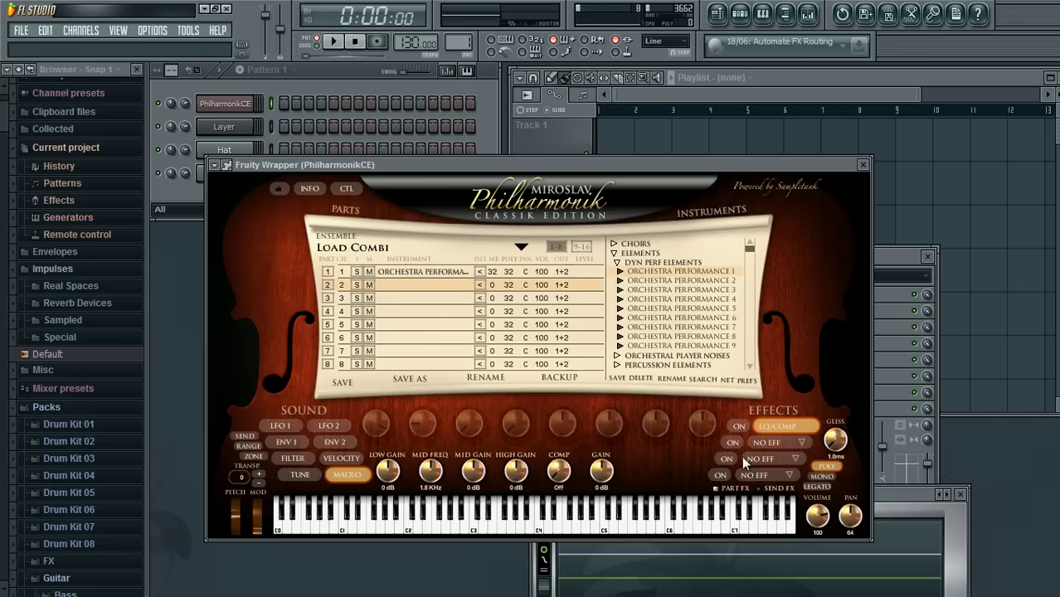
{"action": "left_click", "coordinate": [465, 298]}
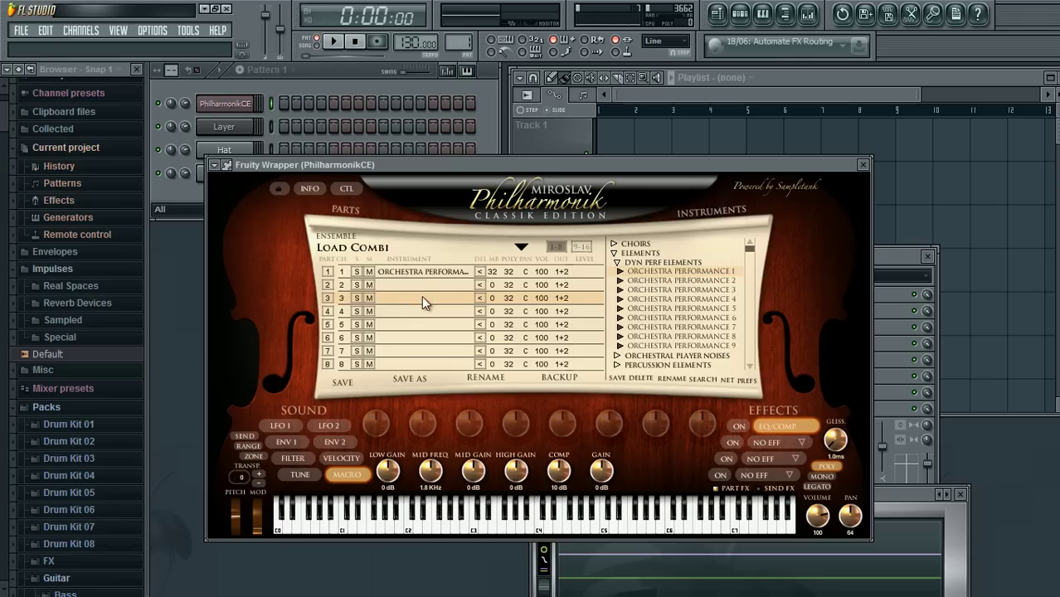
{"action": "left_click", "coordinate": [428, 351]}
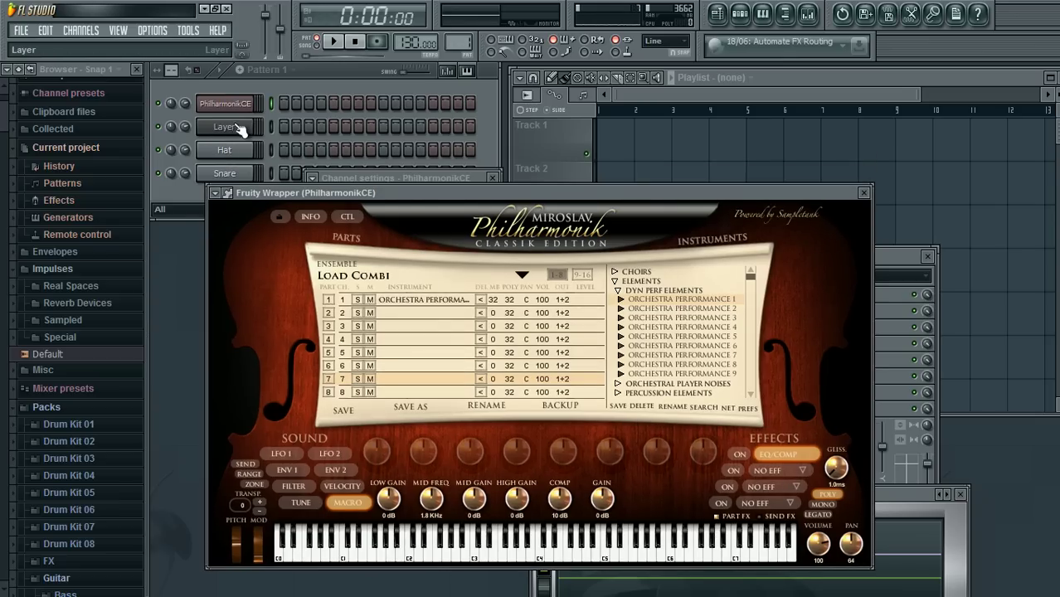
{"action": "mouse_move", "coordinate": [290, 196]}
{"action": "left_mouse_down"}
{"action": "mouse_move", "coordinate": [357, 223]}
{"action": "mouse_move", "coordinate": [305, 186]}
{"action": "mouse_move", "coordinate": [268, 194]}
{"action": "left_mouse_up"}
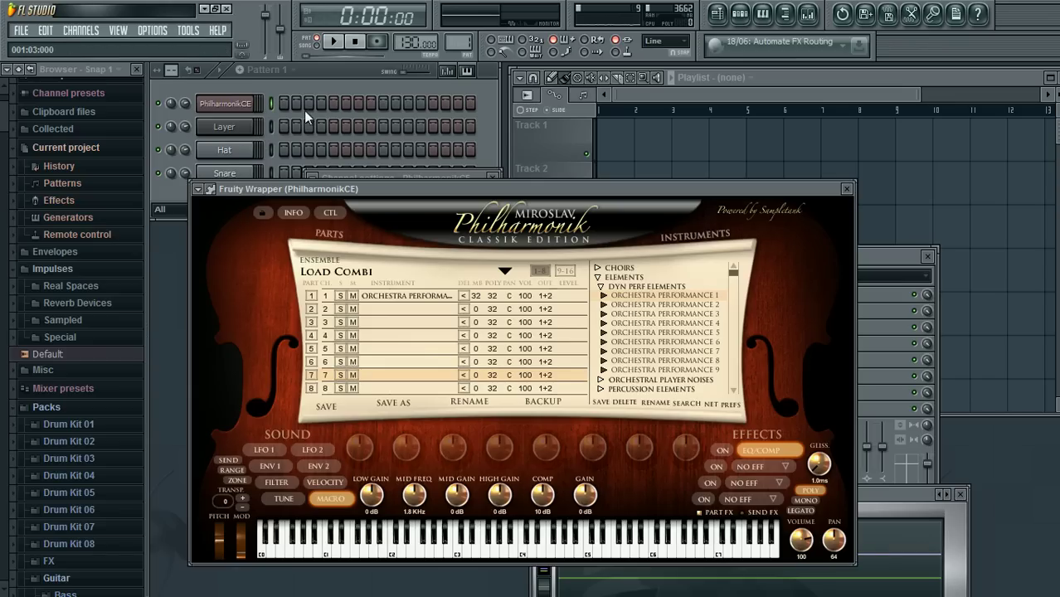
Select part 2 and load BELL TREE 02 from Percussion Elements > Single Bells
{"action": "left_click", "coordinate": [422, 305]}
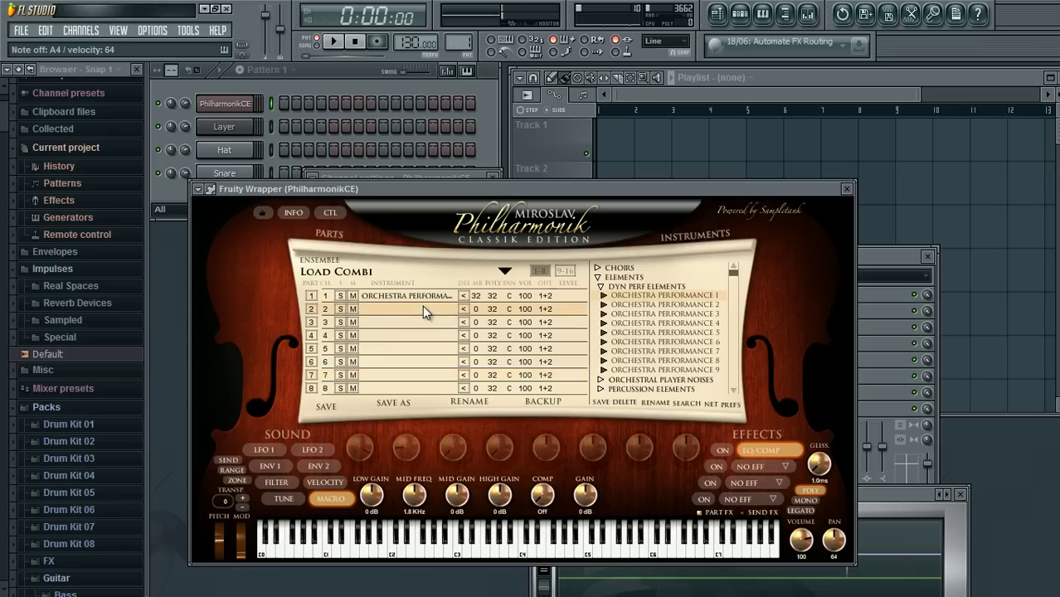
{"action": "left_click", "coordinate": [601, 286]}
{"action": "left_click", "coordinate": [599, 296]}
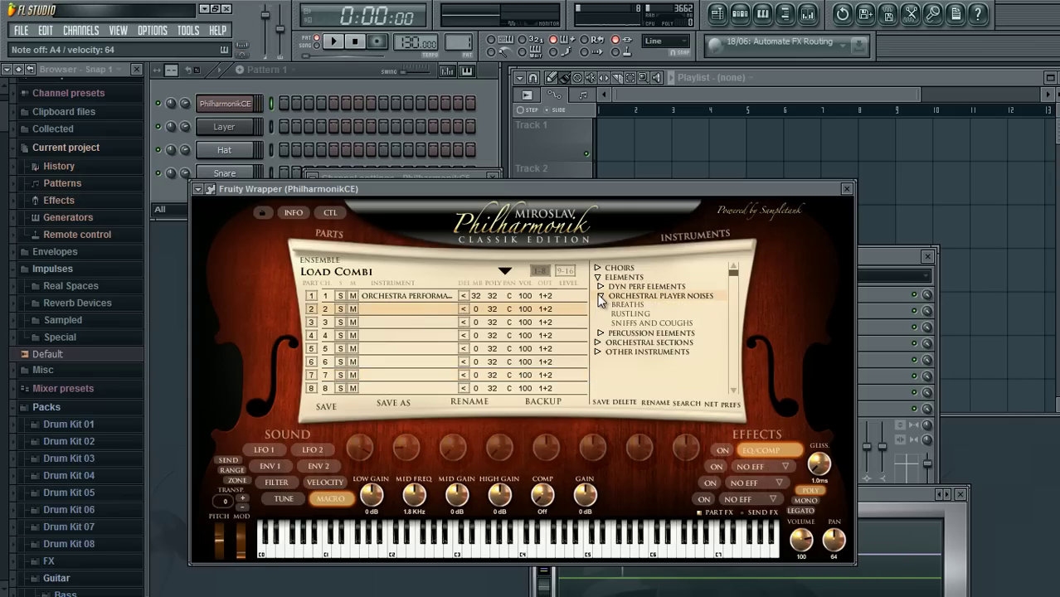
{"action": "left_click", "coordinate": [600, 296]}
{"action": "left_click", "coordinate": [600, 306]}
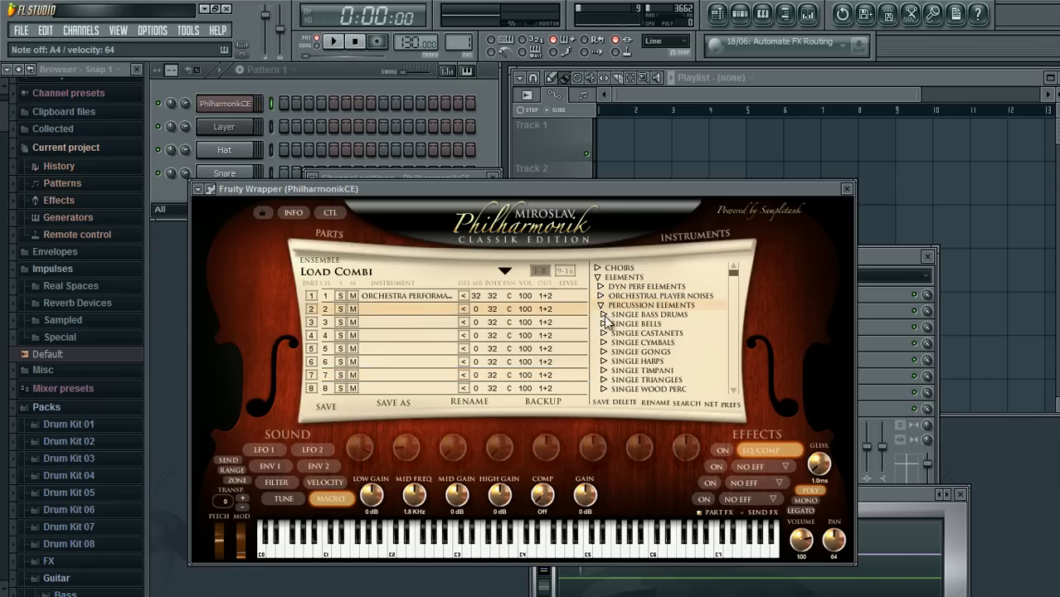
{"action": "left_click", "coordinate": [604, 324]}
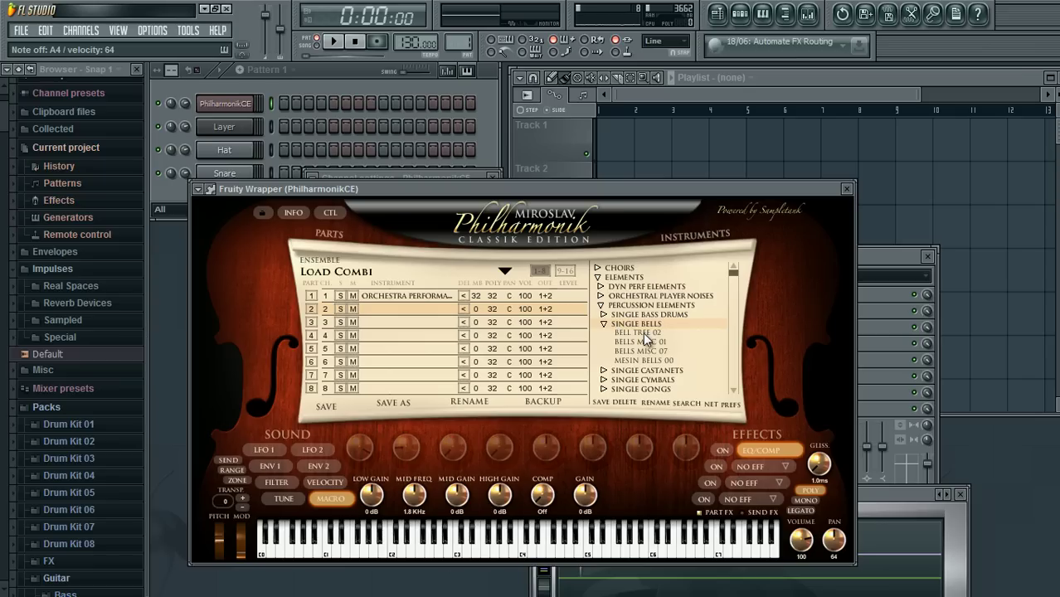
{"action": "left_click", "coordinate": [644, 334]}
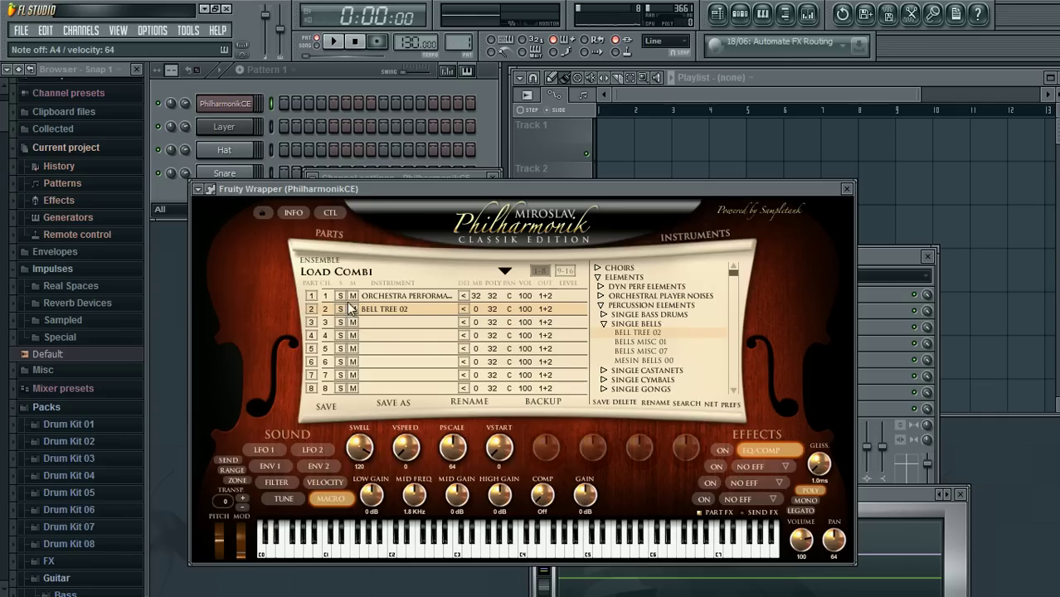
Close the Philharmonik plugin window and channel settings, bringing the channel rack forward
{"action": "left_click", "coordinate": [847, 190]}
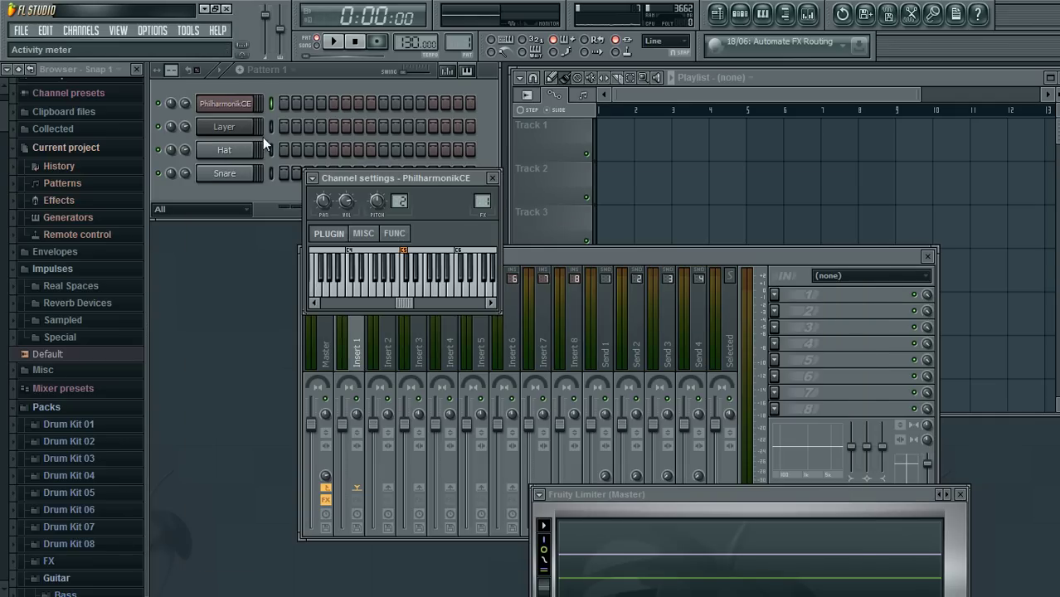
{"action": "left_click", "coordinate": [235, 104]}
{"action": "left_click", "coordinate": [235, 105]}
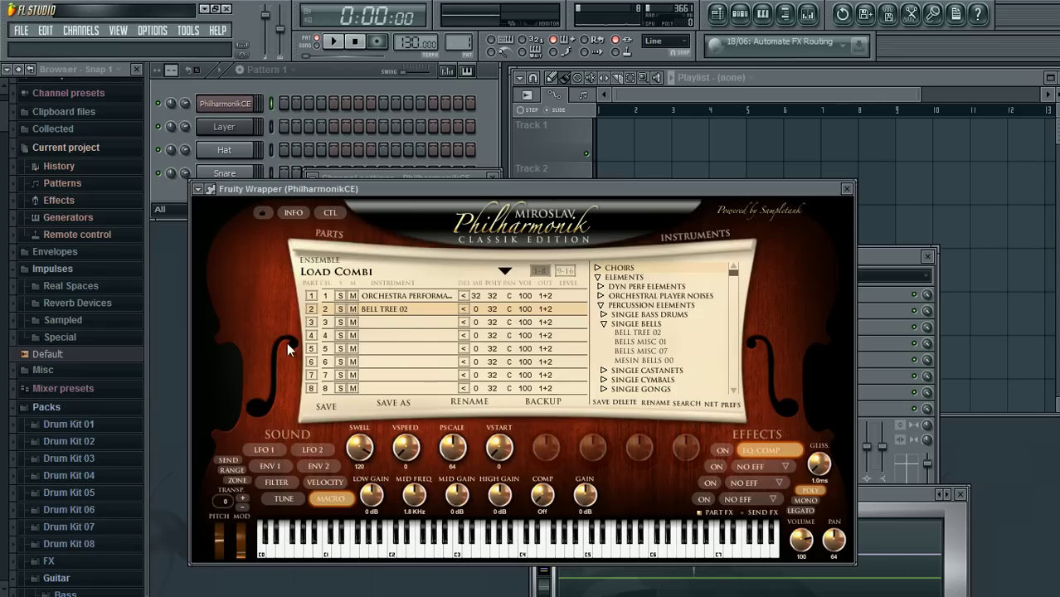
{"action": "left_click", "coordinate": [235, 103]}
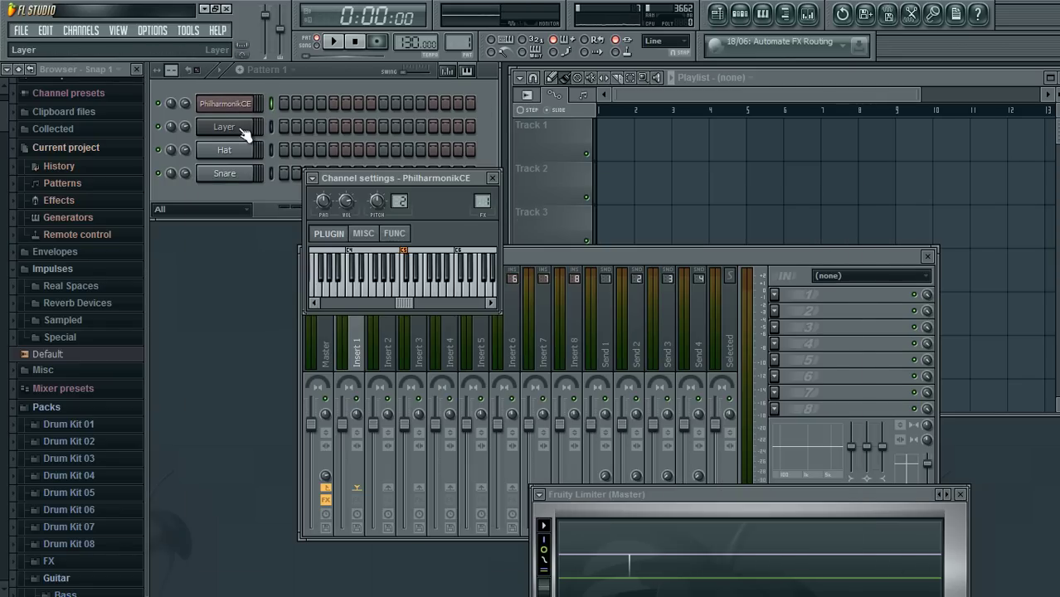
{"action": "left_click", "coordinate": [273, 128]}
Replace the Layer channel with a MIDI Out channel
{"action": "right_click", "coordinate": [243, 131]}
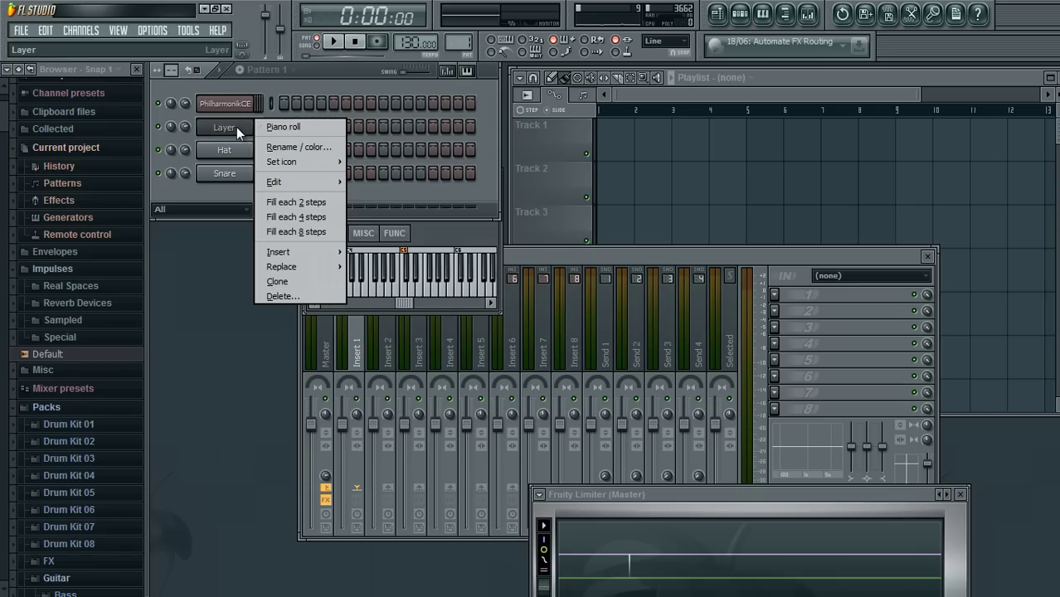
{"action": "mouse_move", "coordinate": [319, 267]}
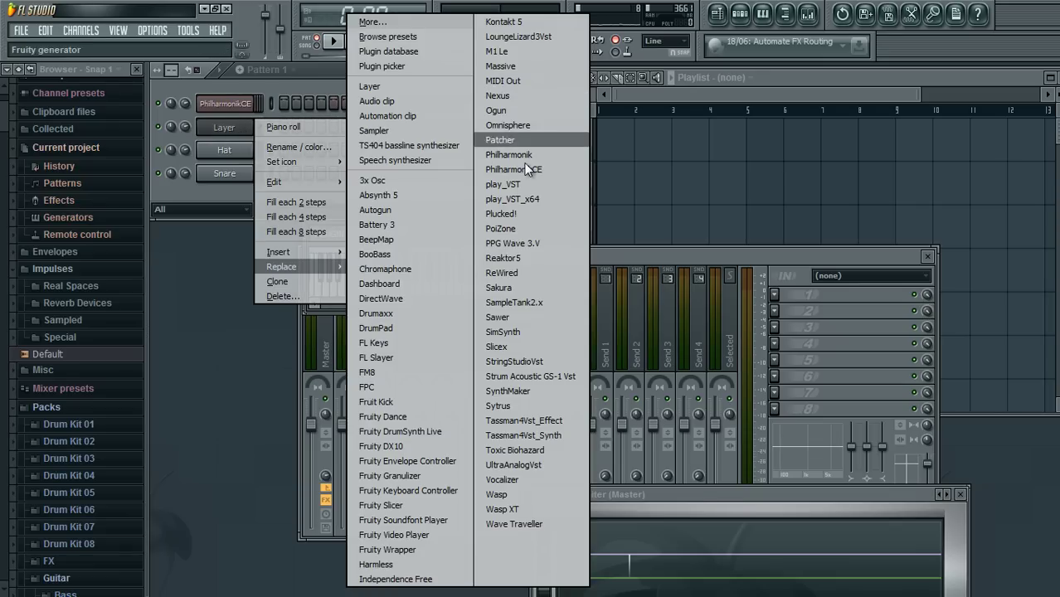
{"action": "left_click", "coordinate": [515, 81]}
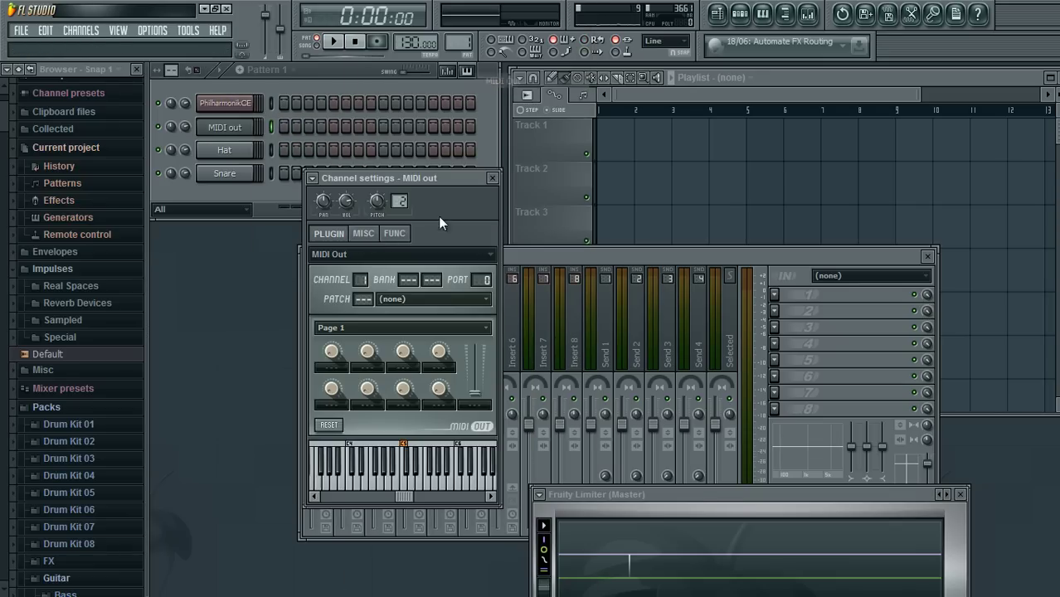
Open the PhilharmonikCE wrapper's settings page and scroll its MIDI input port to 0
{"action": "left_click", "coordinate": [243, 112]}
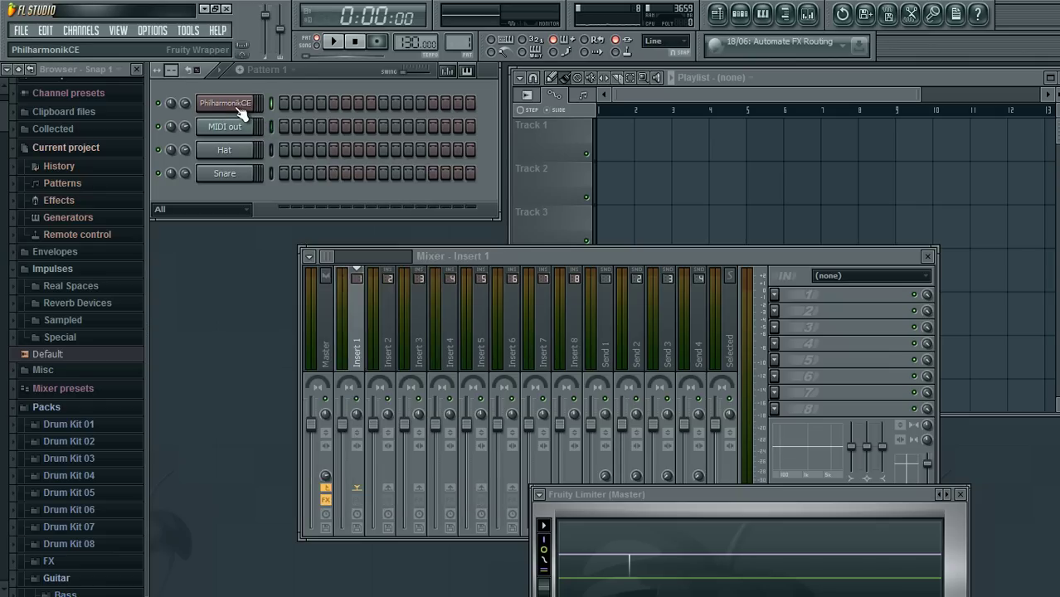
{"action": "left_click_drag", "start_coordinate": [290, 185], "coordinate": [410, 121]}
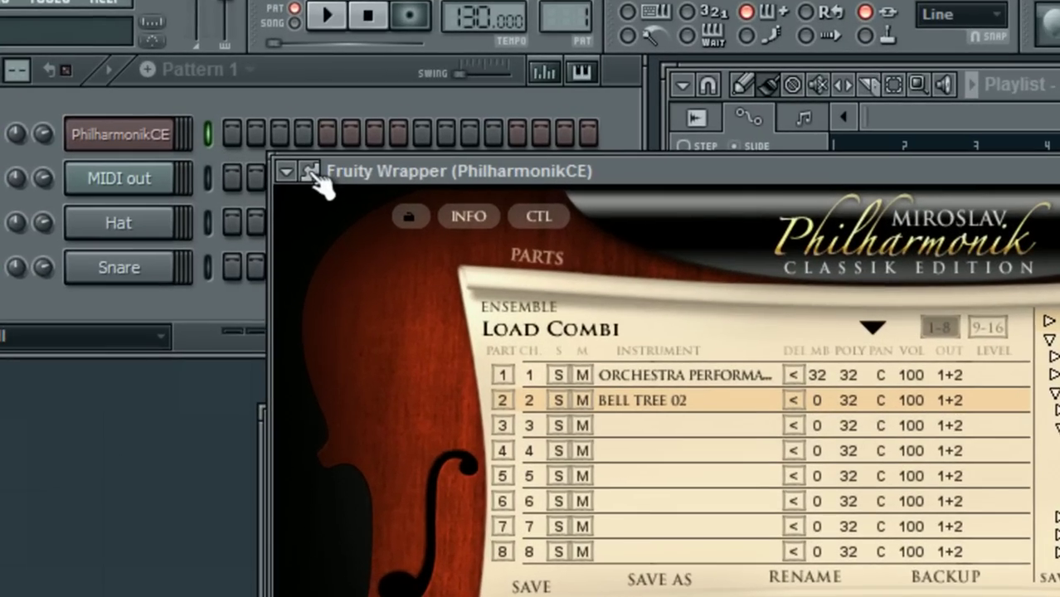
{"action": "left_click", "coordinate": [310, 171]}
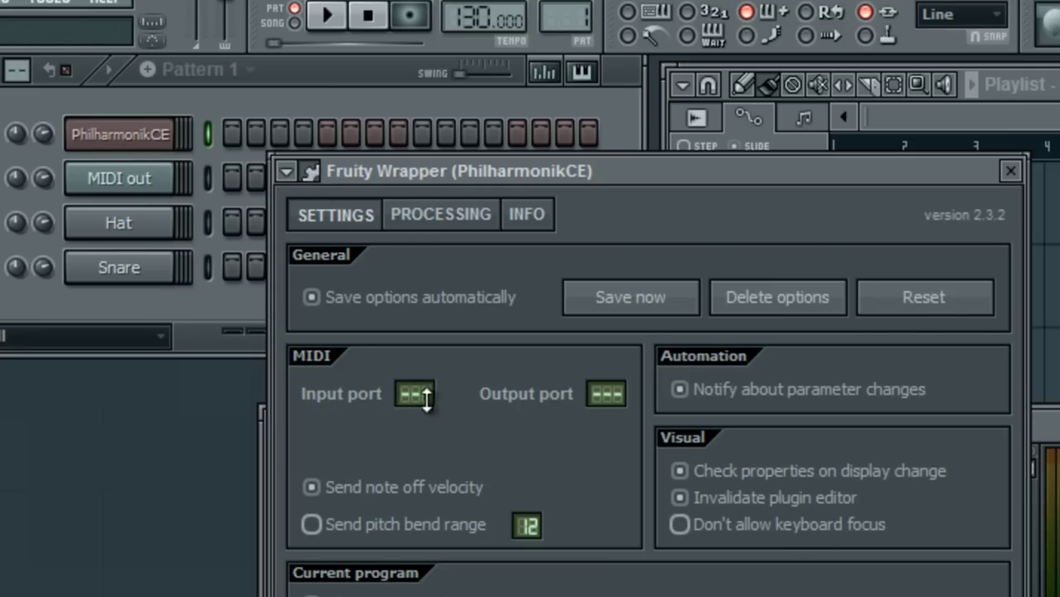
{"action": "scroll", "coordinate": [423, 393], "scroll_direction": "up", "scroll_amount": 1}
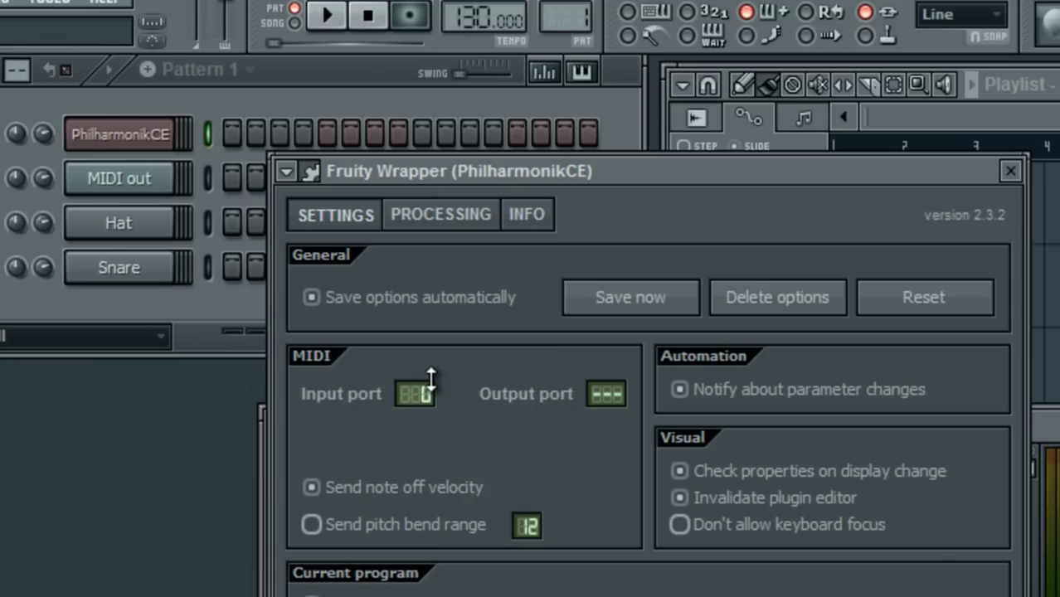
Set the MIDI out channel's port to 0 and PhilharmonikCE's wrapper input port to 0
{"action": "left_click", "coordinate": [156, 184]}
{"action": "left_click_drag", "start_coordinate": [463, 266], "coordinate": [315, 269]}
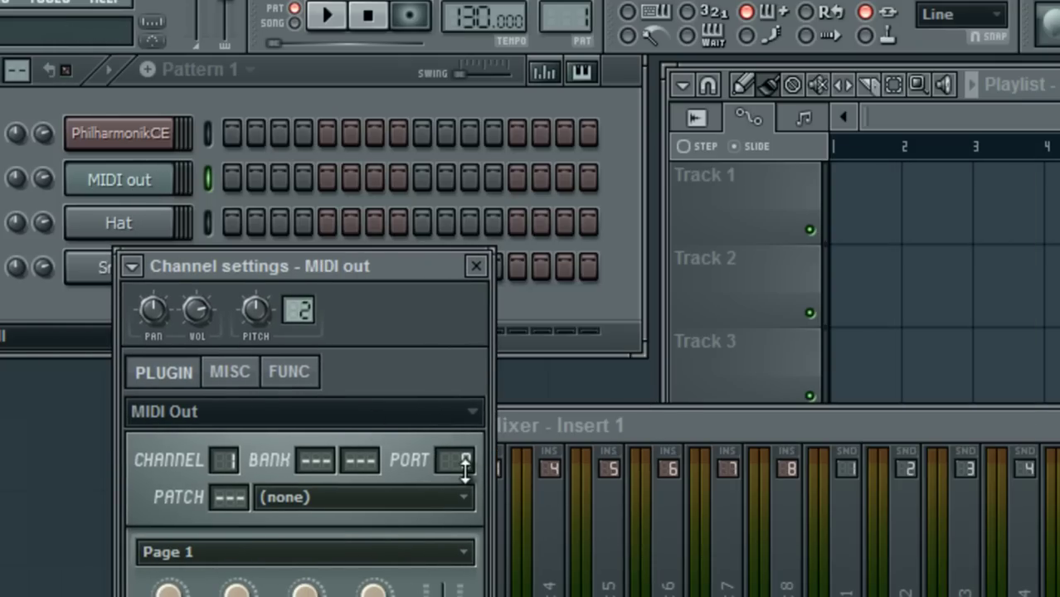
{"action": "left_click_drag", "start_coordinate": [465, 469], "coordinate": [464, 461]}
{"action": "left_click", "coordinate": [146, 138]}
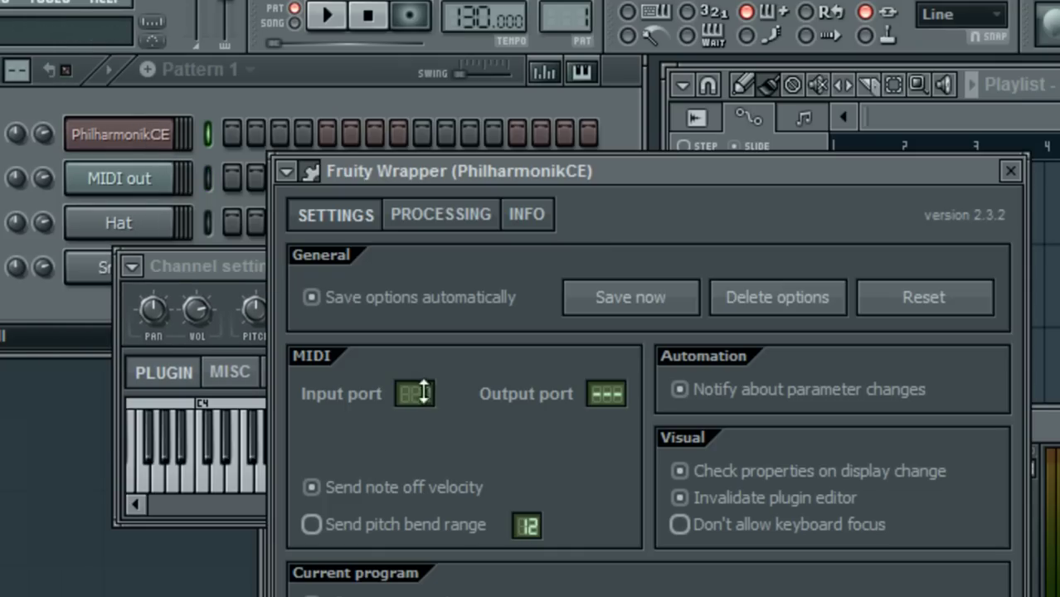
{"action": "left_click_drag", "start_coordinate": [423, 393], "coordinate": [423, 386]}
Compare the MIDI out settings, channel 1, against the Philharmonik parts and their MIDI channels
{"action": "left_click", "coordinate": [158, 186]}
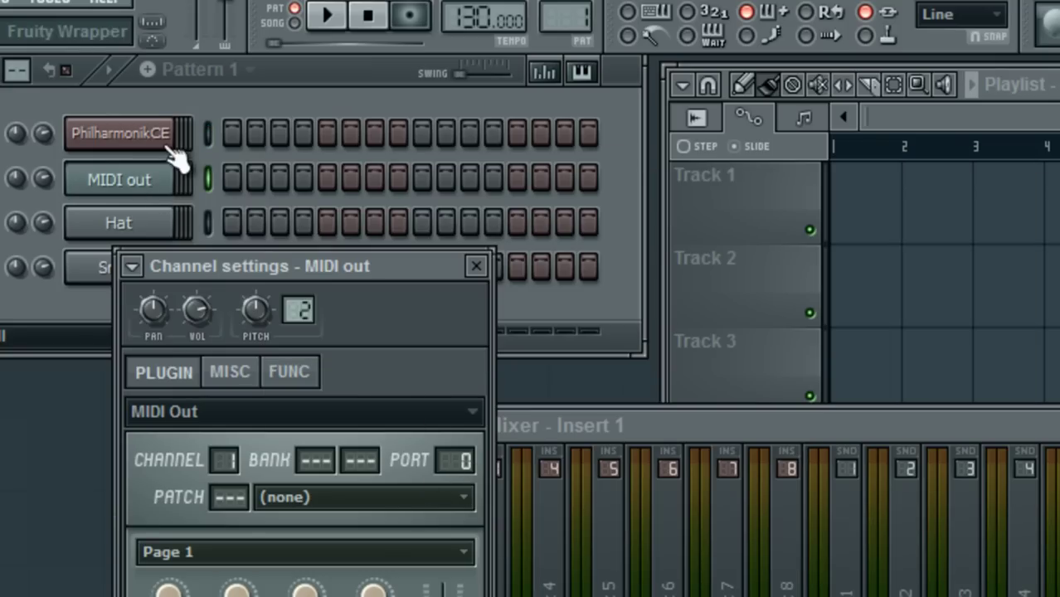
{"action": "scroll", "coordinate": [238, 468], "scroll_direction": "up", "scroll_amount": 1}
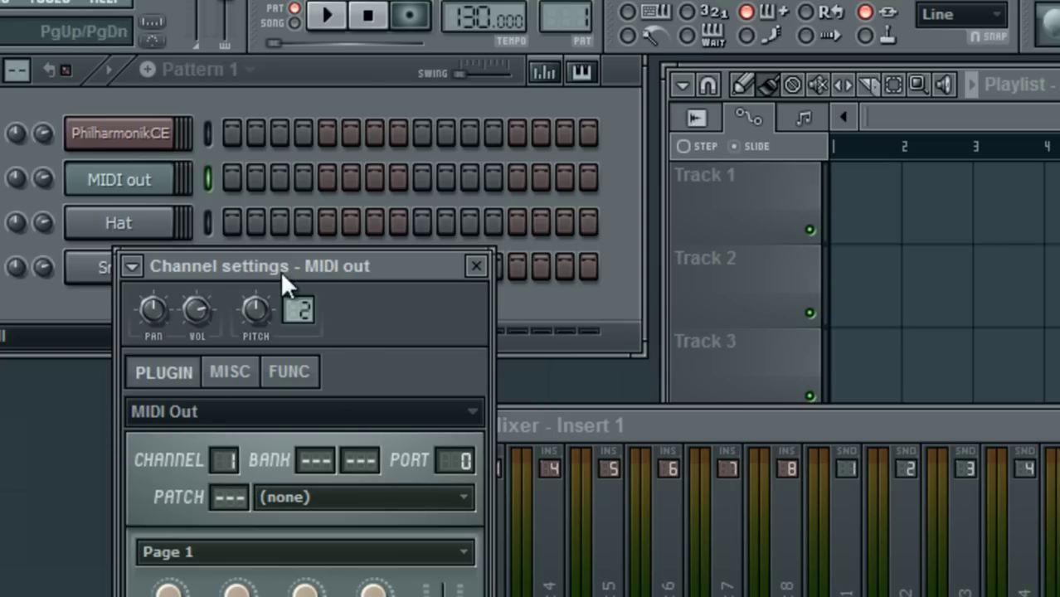
{"action": "left_click", "coordinate": [155, 143]}
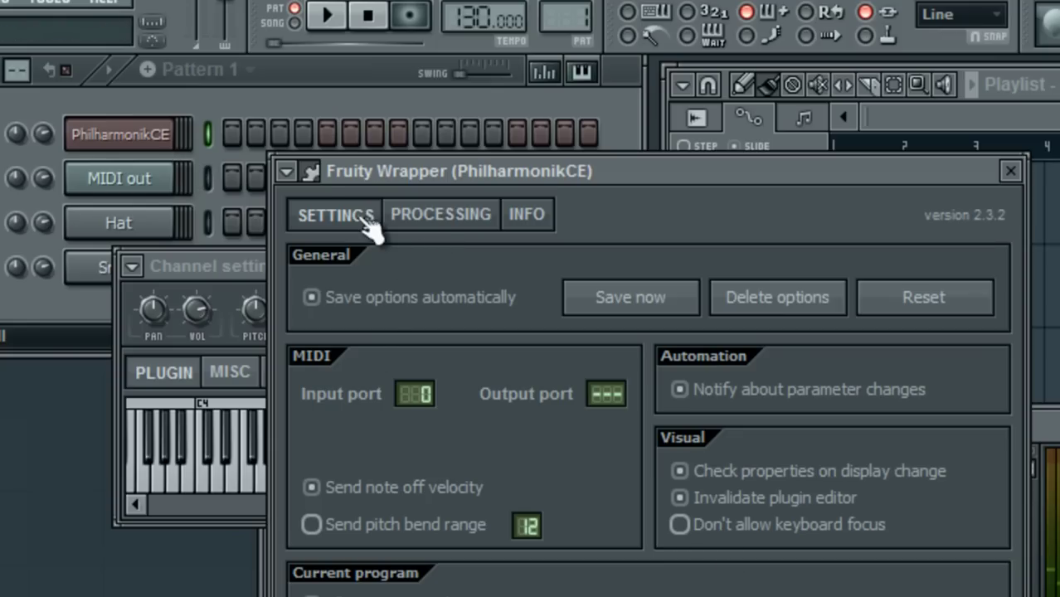
{"action": "left_click", "coordinate": [309, 171]}
{"action": "left_click", "coordinate": [133, 181]}
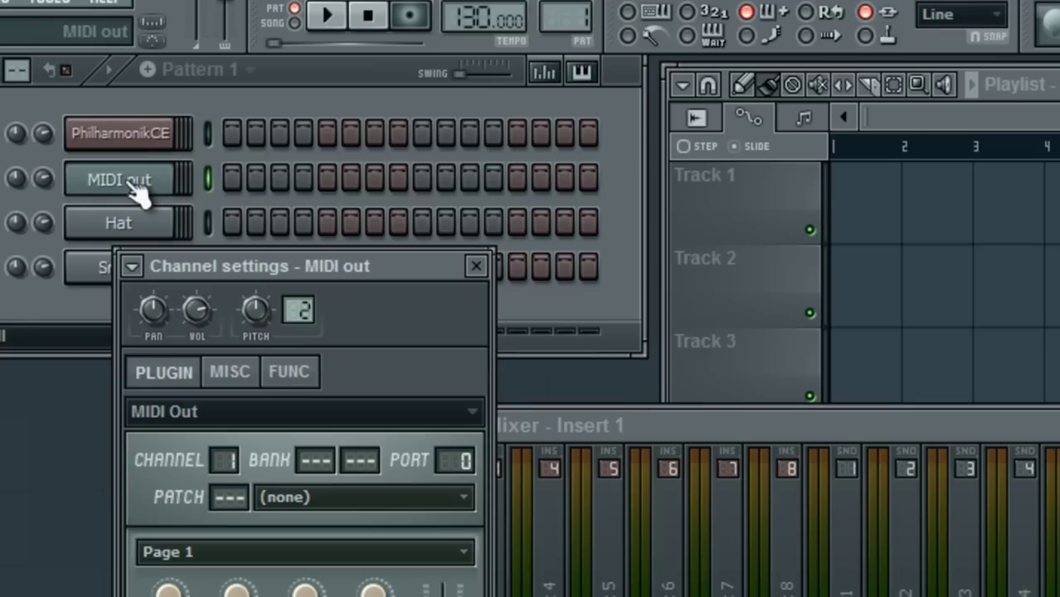
{"action": "left_click", "coordinate": [158, 137]}
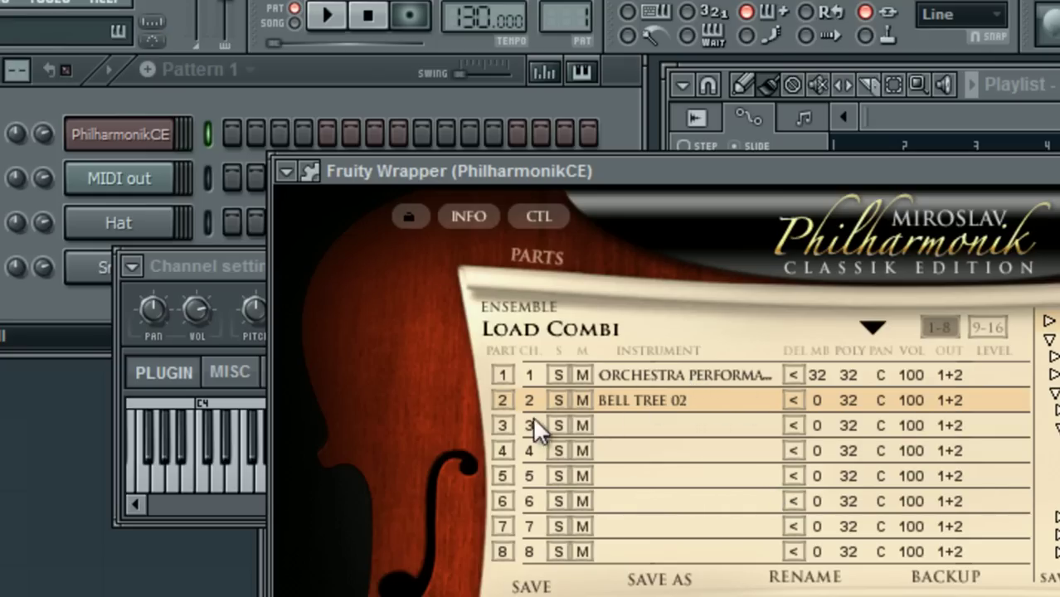
{"action": "left_click", "coordinate": [152, 182]}
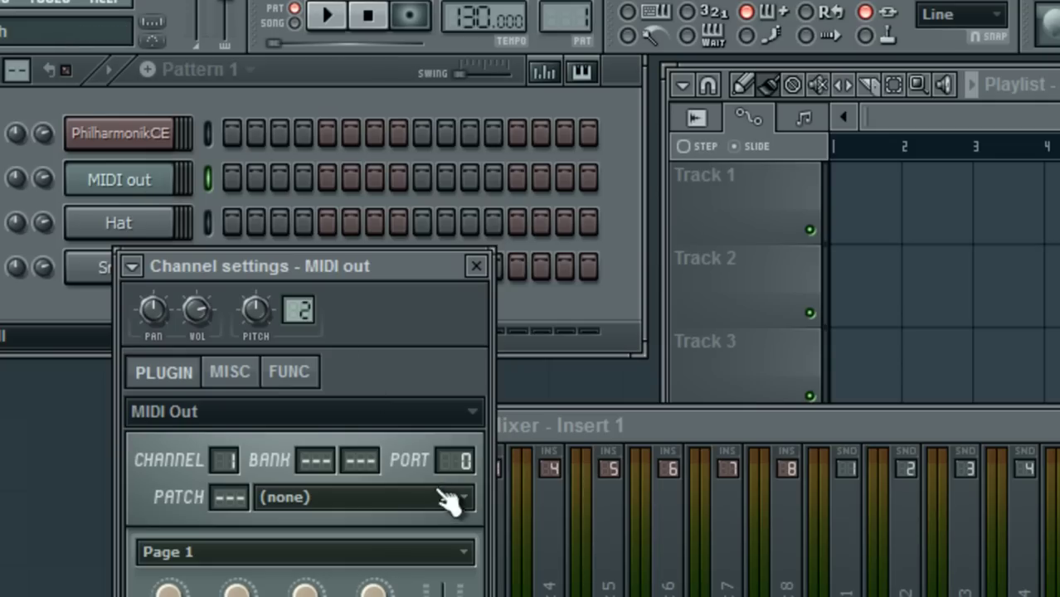
{"action": "scroll", "coordinate": [233, 458], "scroll_direction": "up", "scroll_amount": 1}
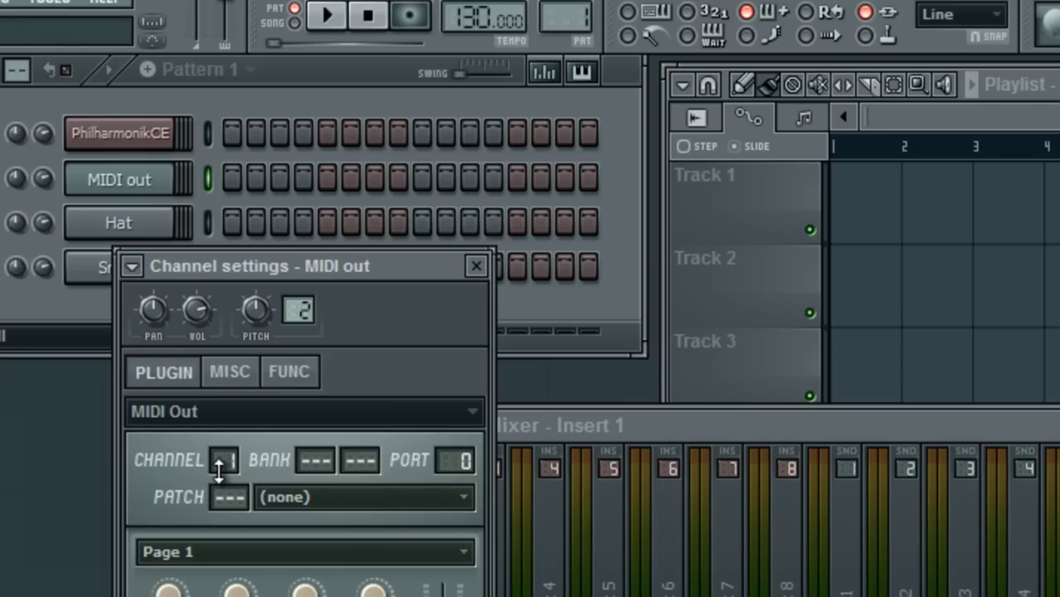
{"action": "scroll", "coordinate": [231, 460], "scroll_direction": "down", "scroll_amount": 1}
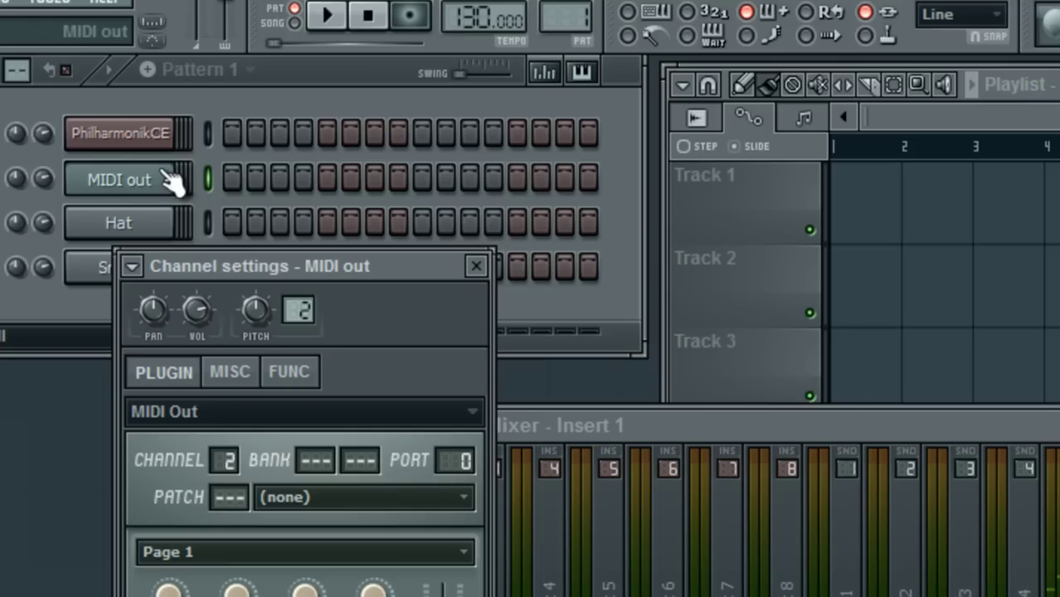
{"action": "left_click", "coordinate": [154, 135]}
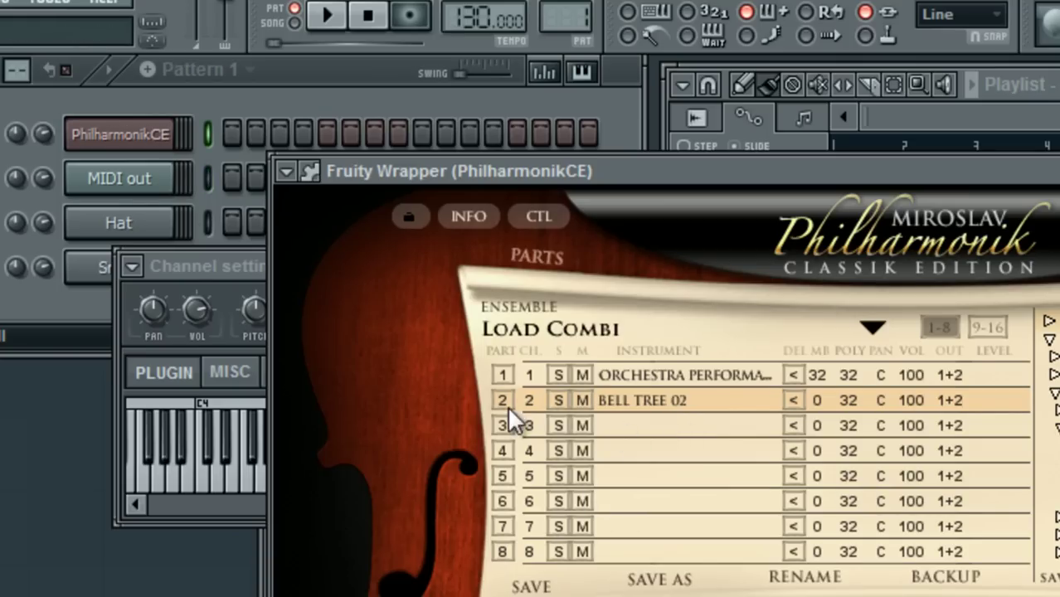
{"action": "left_click", "coordinate": [151, 181]}
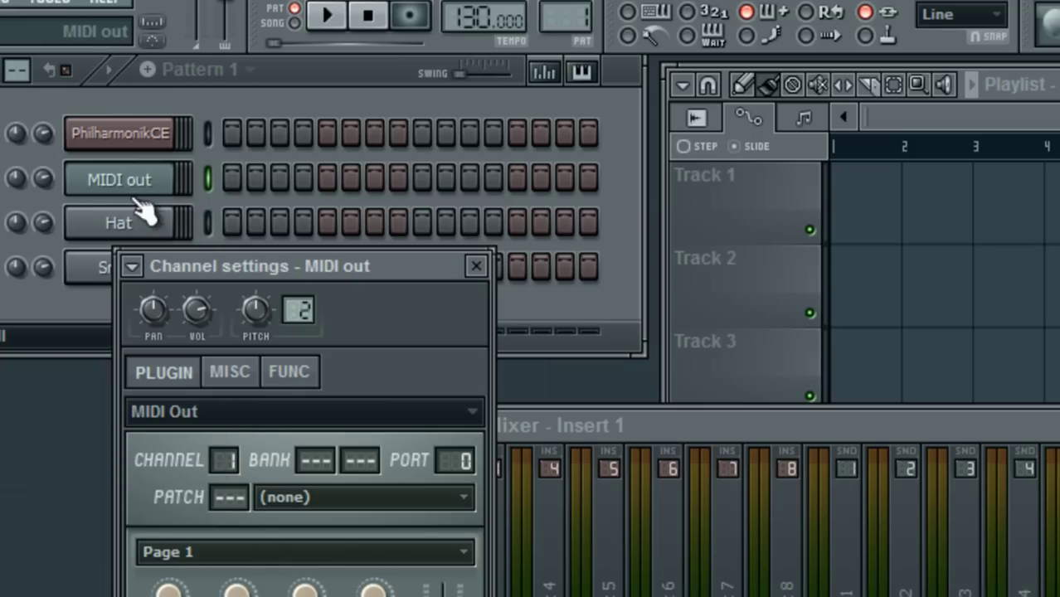
Clone the MIDI out channel to MIDI out #2, then rename the original 'orchEns(ch1)'
{"action": "right_click", "coordinate": [131, 179]}
{"action": "left_click", "coordinate": [290, 514]}
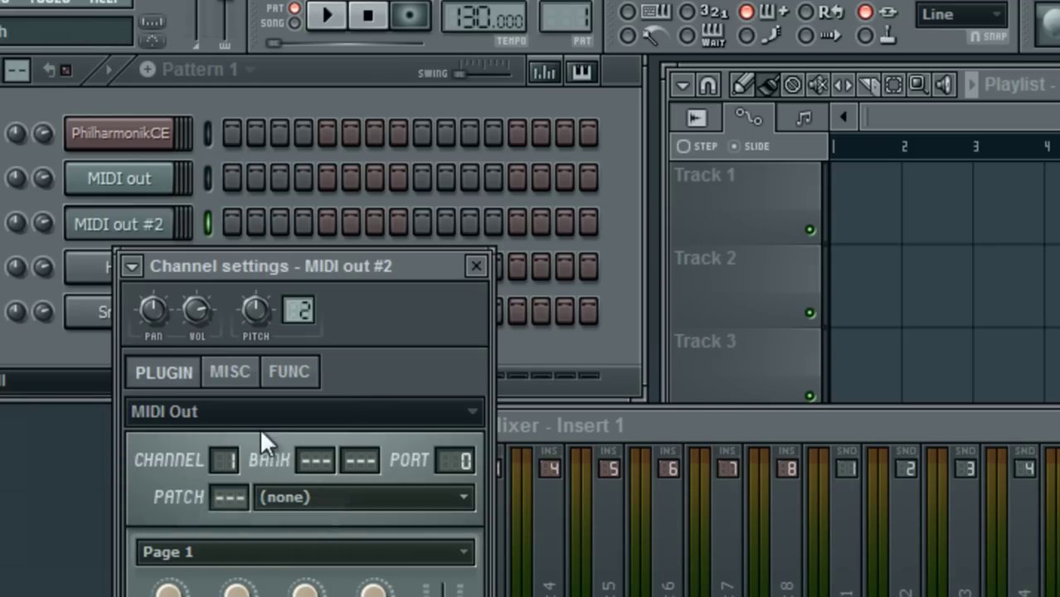
{"action": "left_click", "coordinate": [135, 189], "text": "shift"}
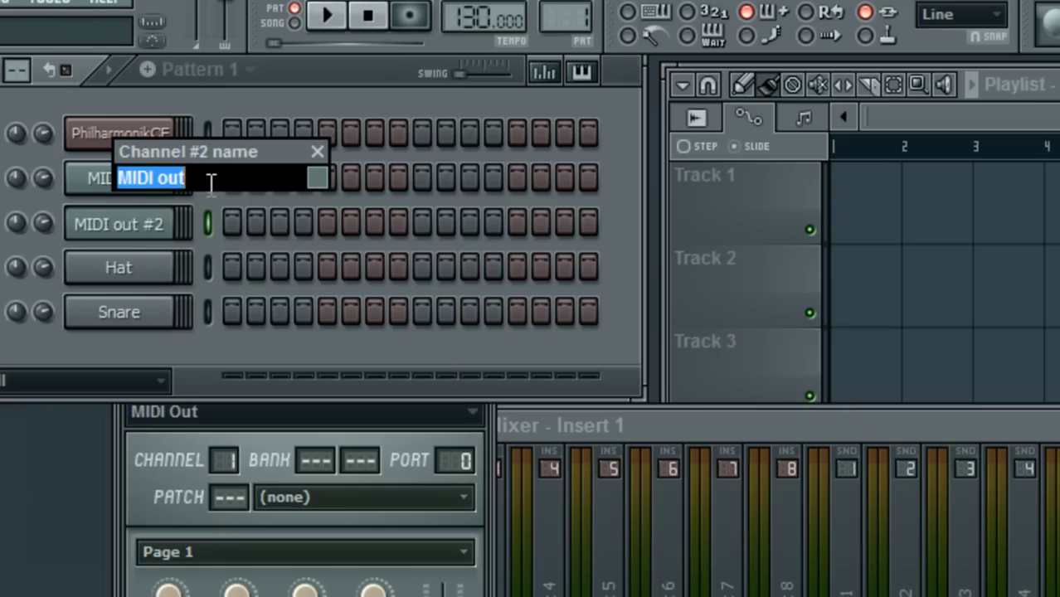
{"action": "type", "text": "orchEns"}
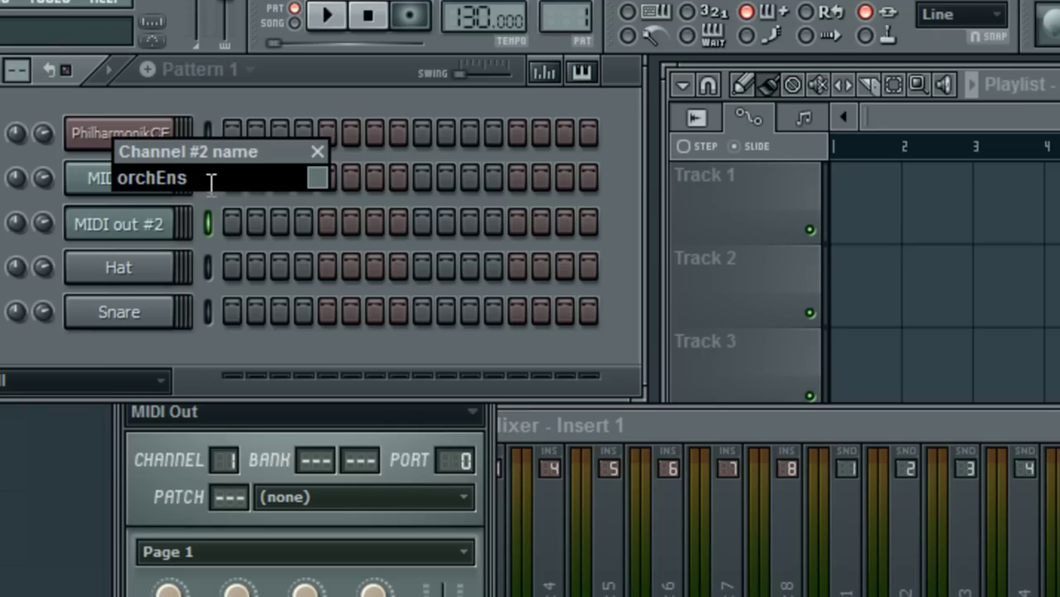
{"action": "type", "text": "(ch1)"}
{"action": "key", "text": "Return"}
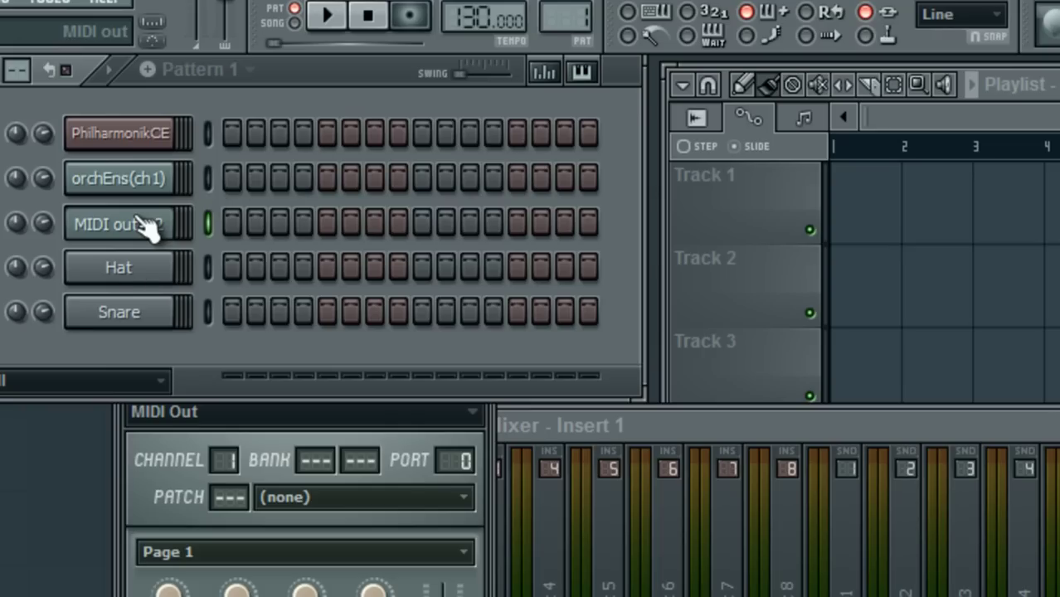
Check part 2's instrument, then rename MIDI out #2 to 'bellTree02(ch2)'
{"action": "left_click", "coordinate": [134, 139]}
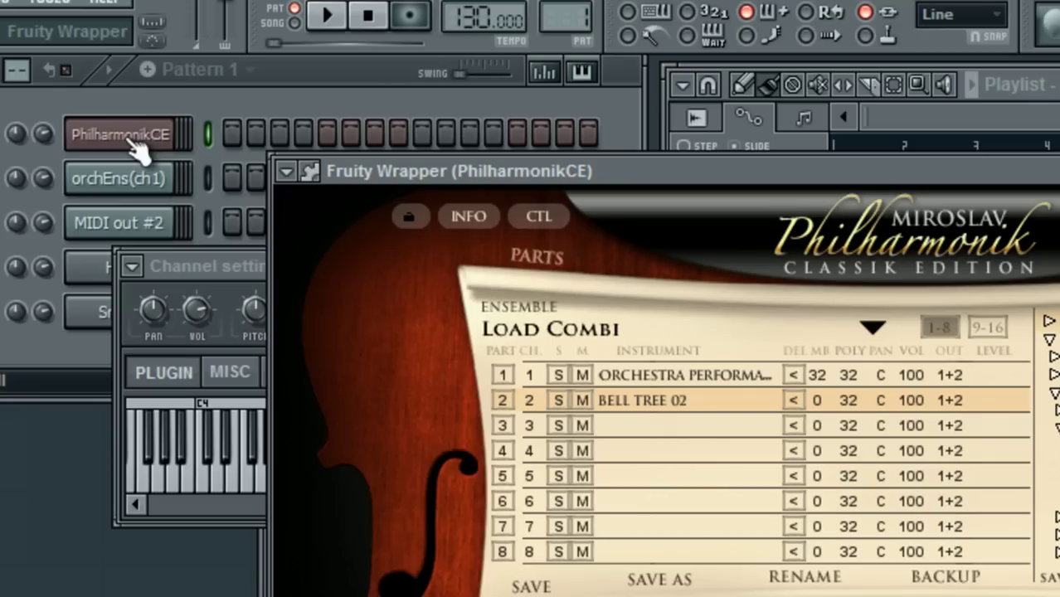
{"action": "left_click", "coordinate": [124, 224], "text": "shift"}
{"action": "type", "text": "bellTr"}
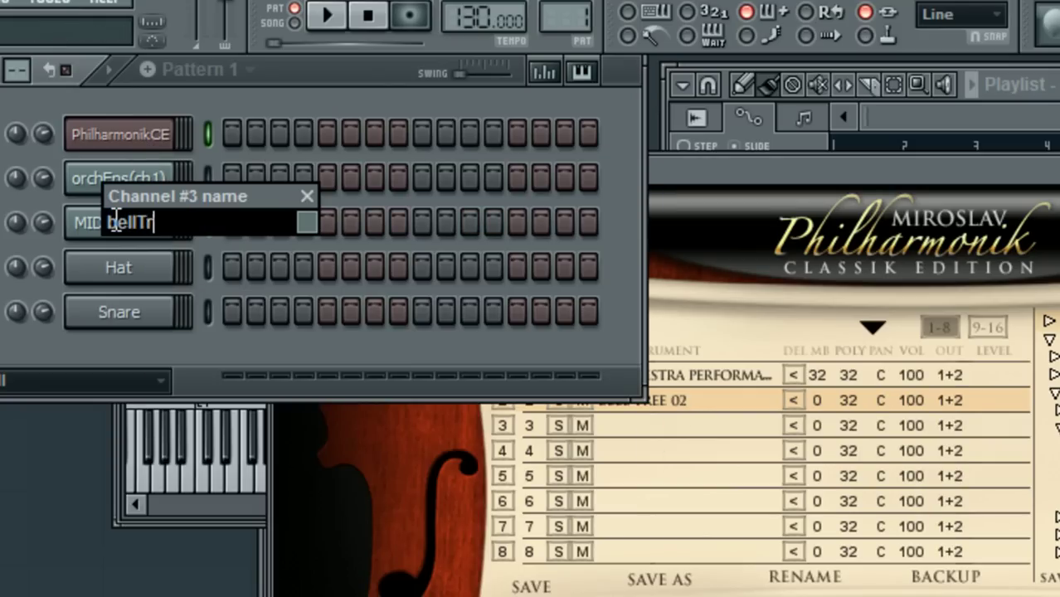
{"action": "type", "text": "ee02(ch"}
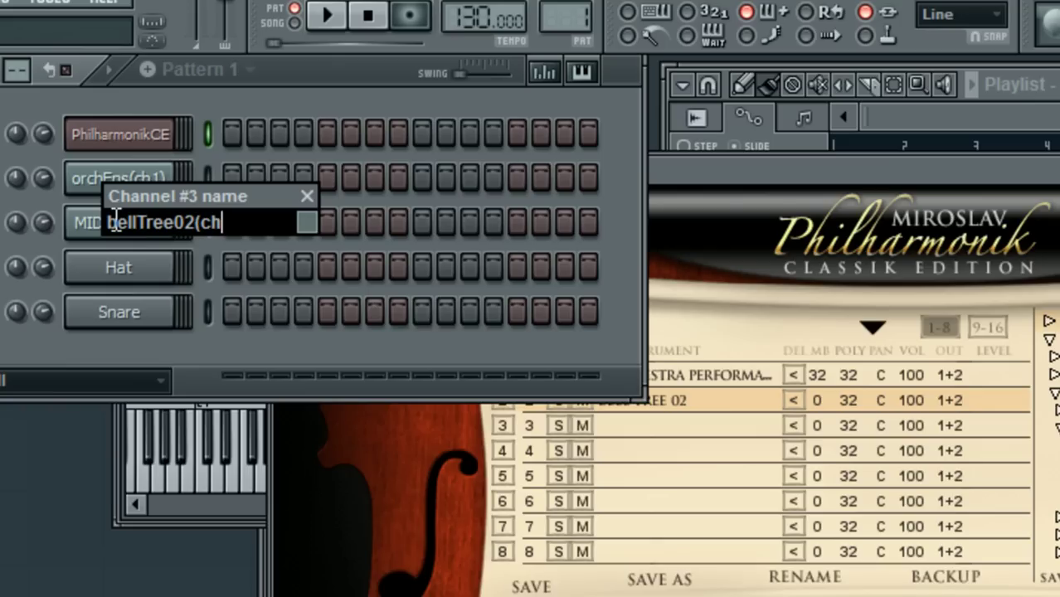
{"action": "type", "text": "2)"}
{"action": "key", "text": "Return"}
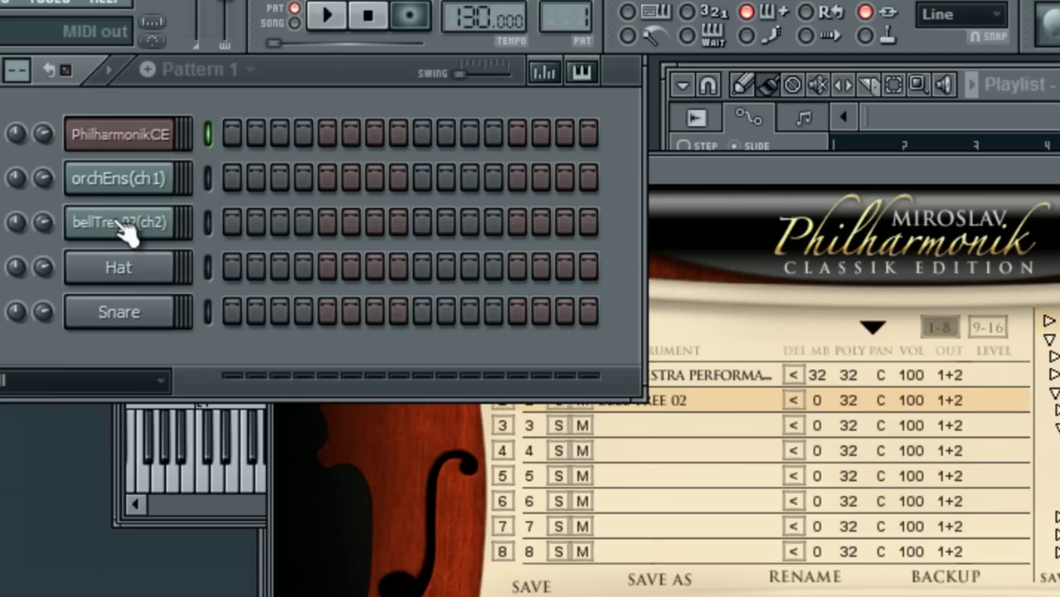
Set bellTree02(ch2) to MIDI channel 2 and confirm orchEns(ch1) stays on channel 1
{"action": "left_click", "coordinate": [166, 228]}
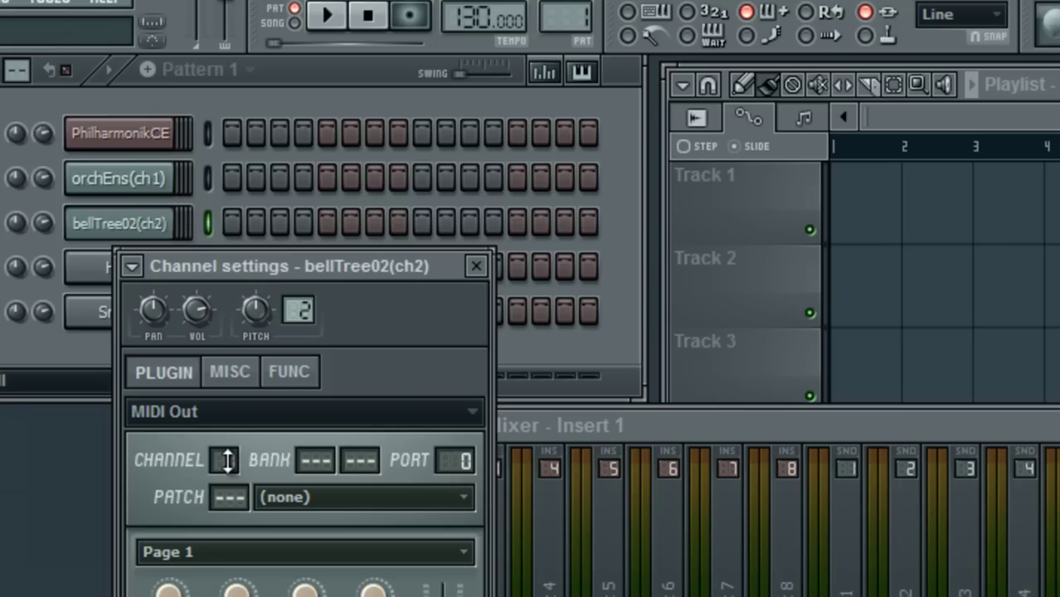
{"action": "left_click_drag", "start_coordinate": [226, 461], "coordinate": [237, 442]}
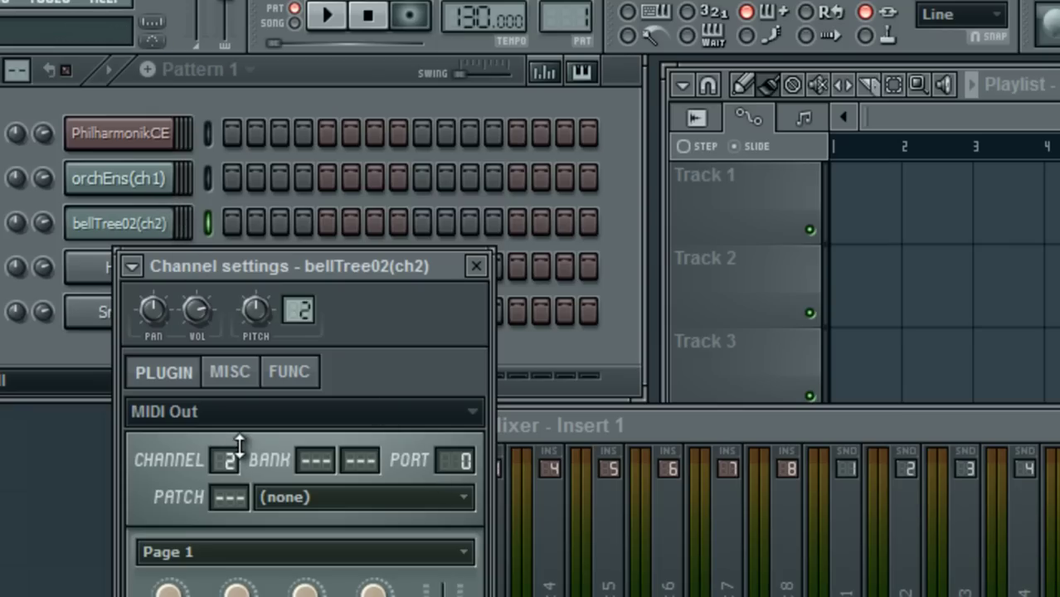
{"action": "left_click", "coordinate": [154, 181]}
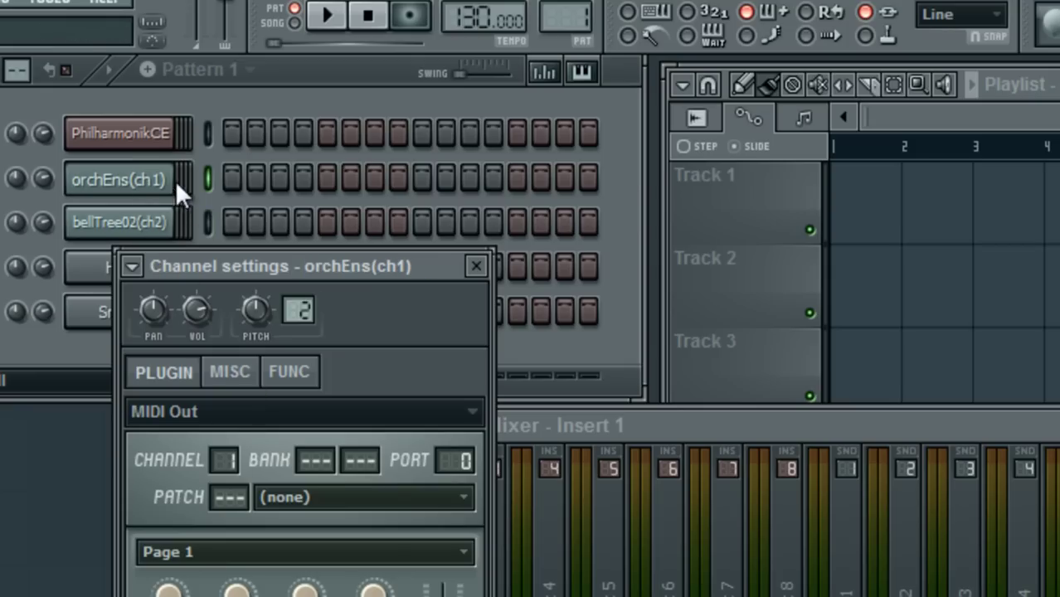
{"action": "left_click", "coordinate": [154, 236]}
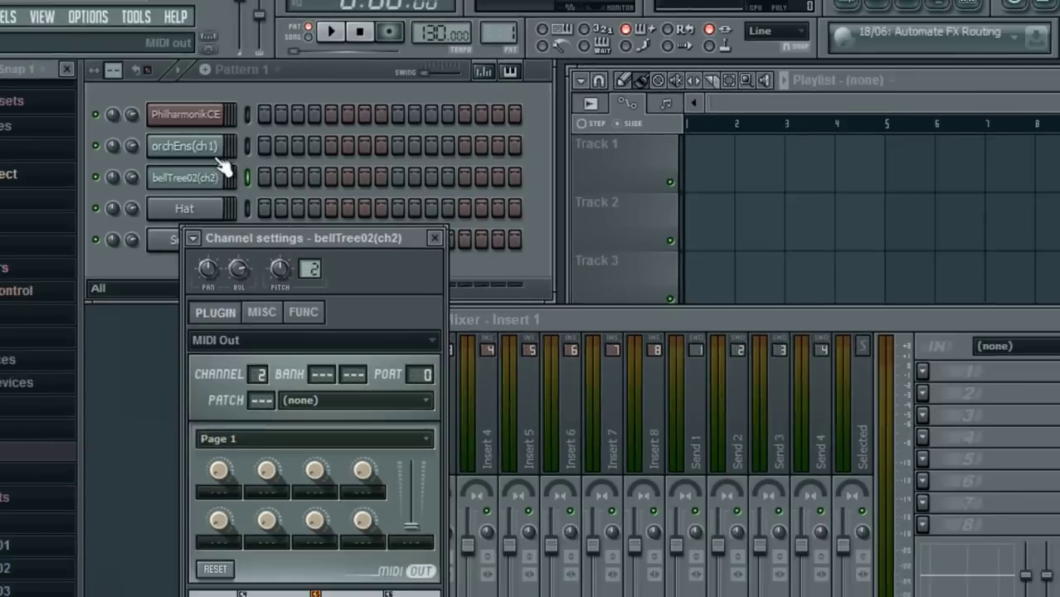
{"action": "left_click", "coordinate": [161, 134]}
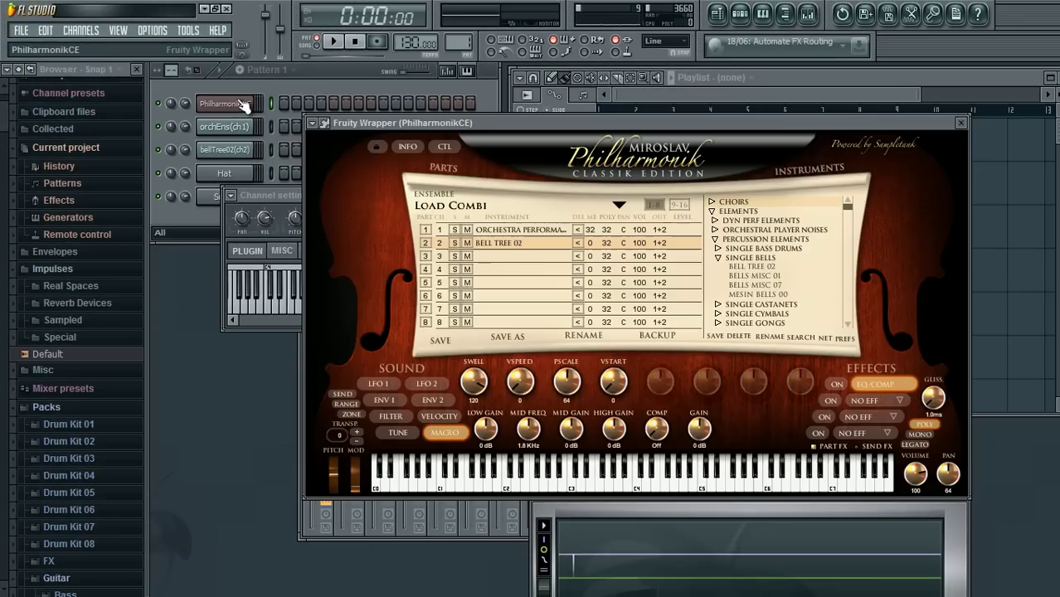
{"action": "left_click", "coordinate": [281, 194]}
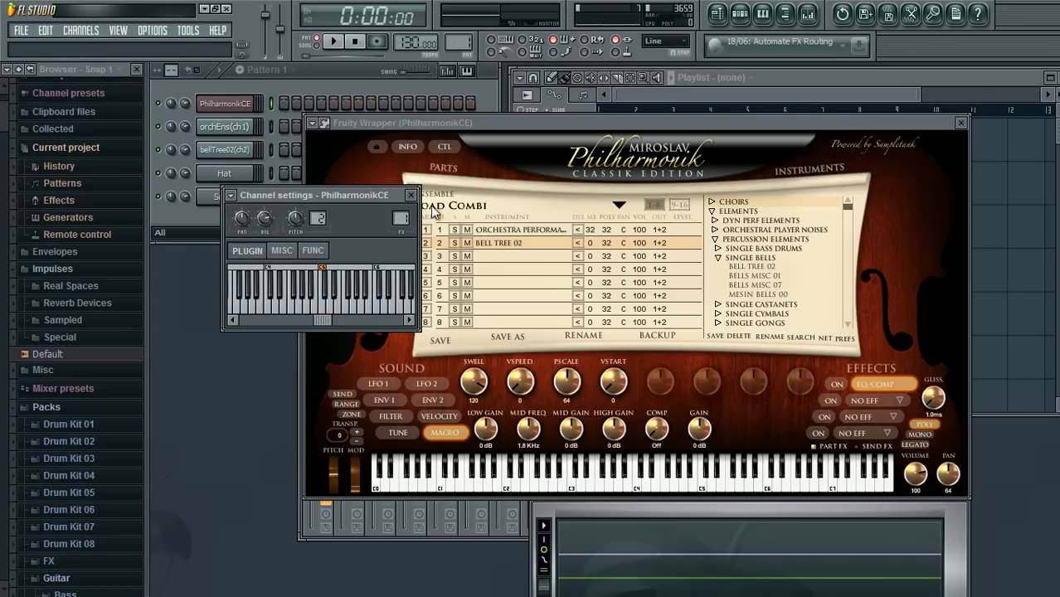
{"action": "left_click", "coordinate": [410, 195]}
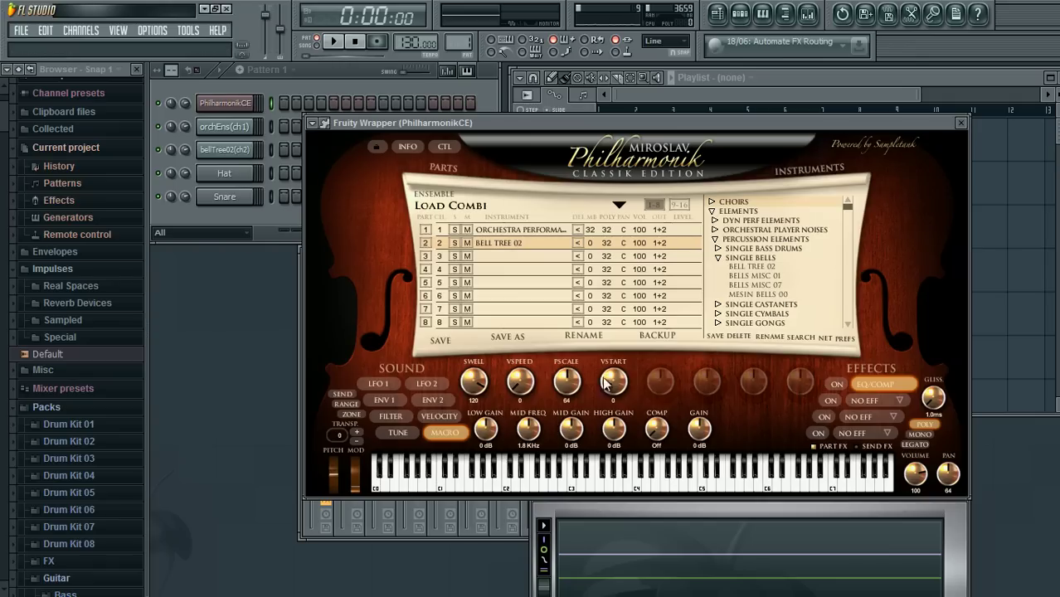
{"action": "left_click", "coordinate": [227, 104]}
{"action": "left_click", "coordinate": [231, 108]}
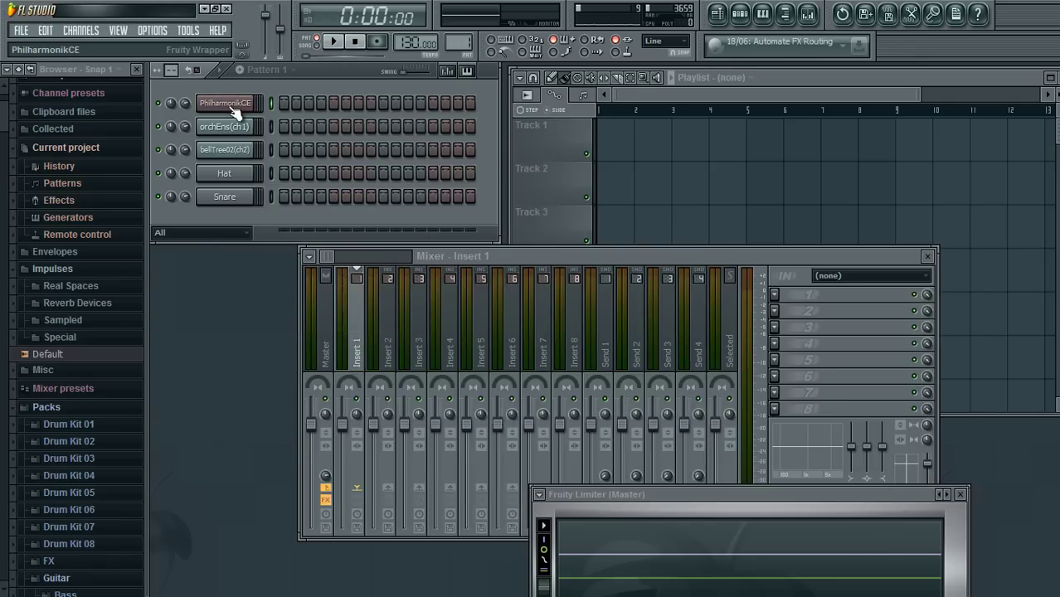
{"action": "left_click", "coordinate": [234, 110]}
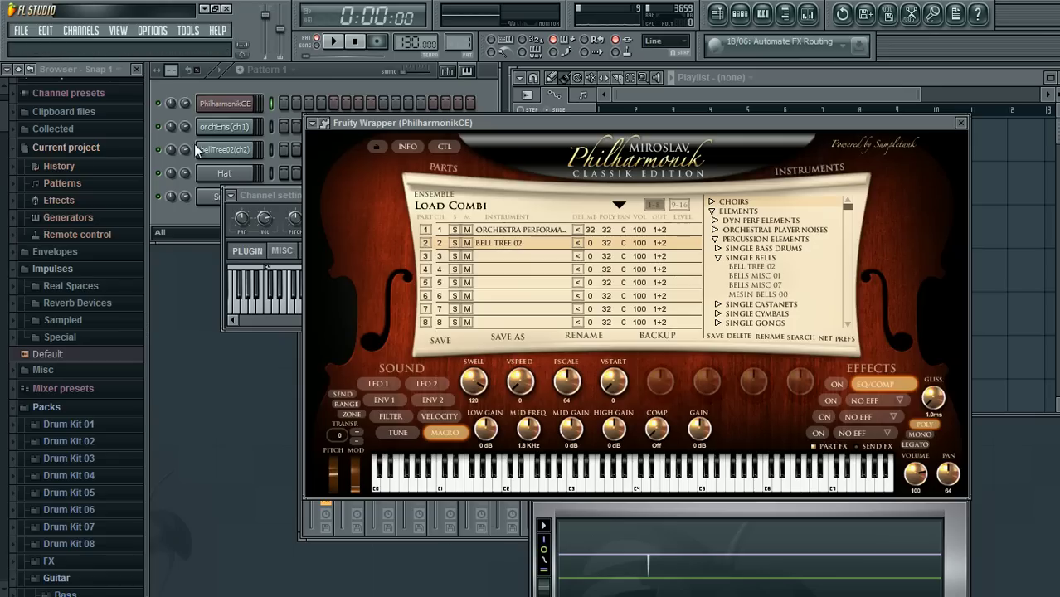
{"action": "key", "text": "F9"}
{"action": "left_click", "coordinate": [326, 355]}
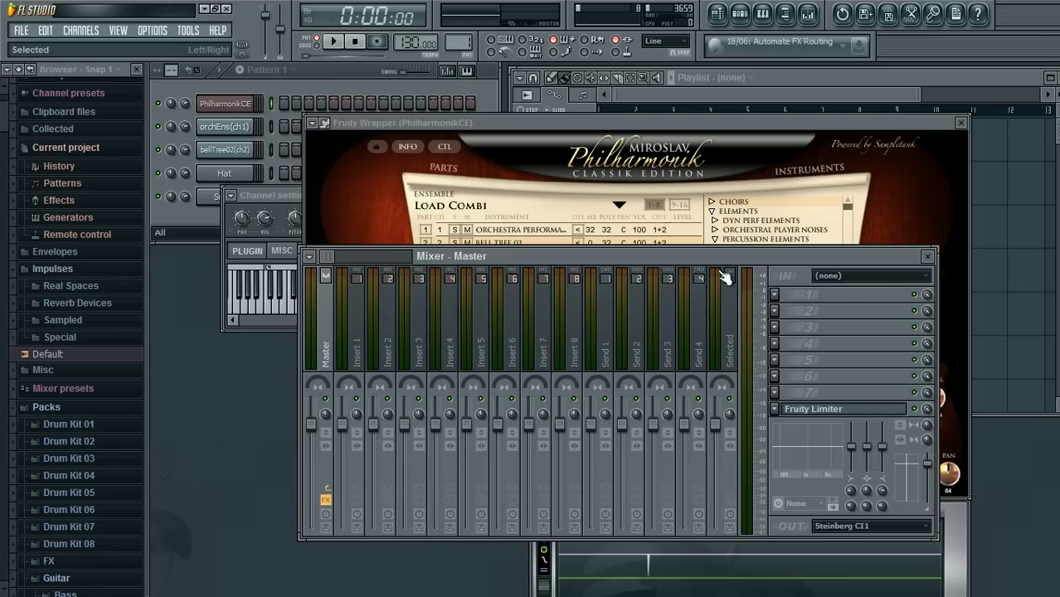
{"action": "left_click", "coordinate": [928, 257]}
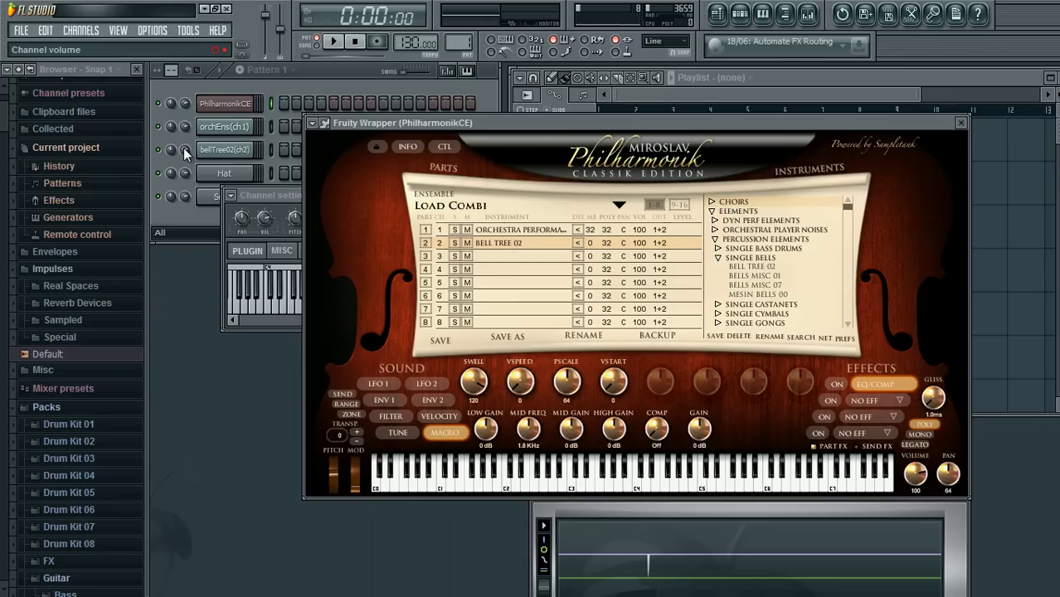
Adjust the bellTree02(ch2) knobs so Philharmonik part 2 reads VOL 50 and PAN R18
{"action": "left_click_drag", "start_coordinate": [184, 153], "coordinate": [192, 207]}
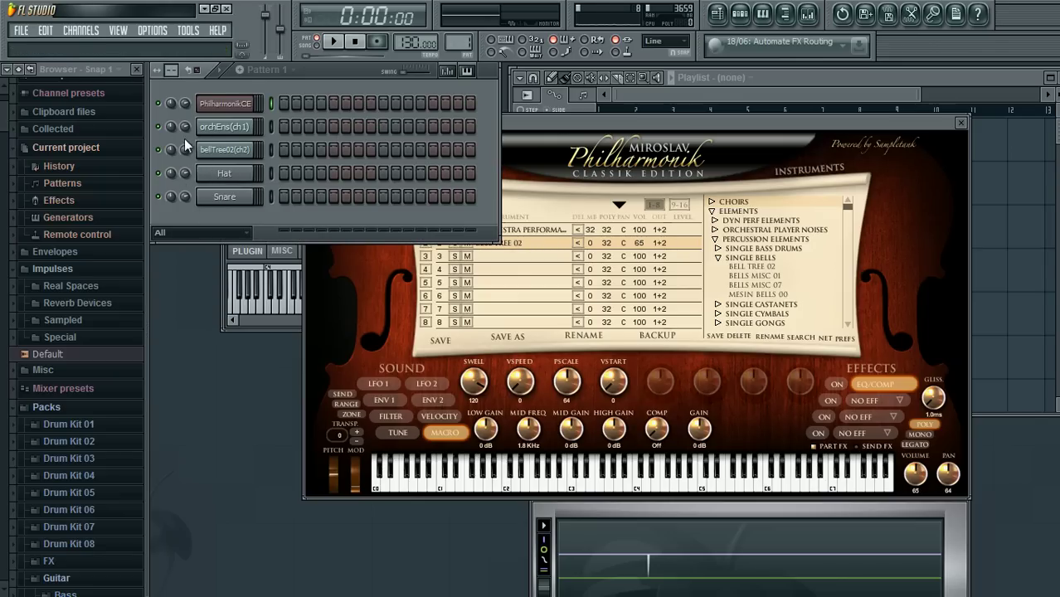
{"action": "left_click_drag", "start_coordinate": [184, 145], "coordinate": [205, 166]}
{"action": "left_click_drag", "start_coordinate": [723, 116], "coordinate": [758, 143]}
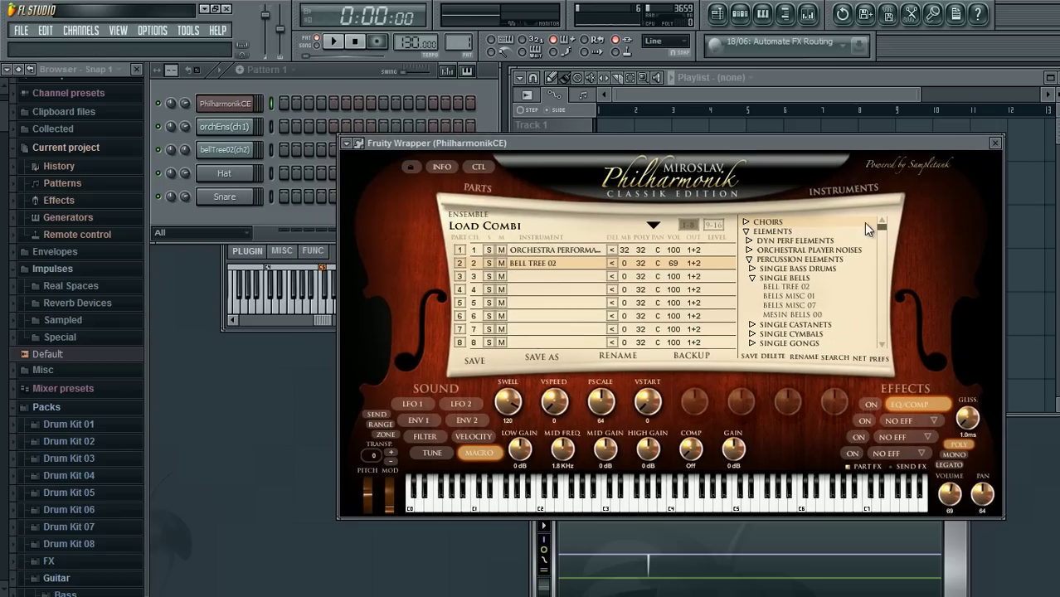
{"action": "left_click_drag", "start_coordinate": [184, 141], "coordinate": [186, 207]}
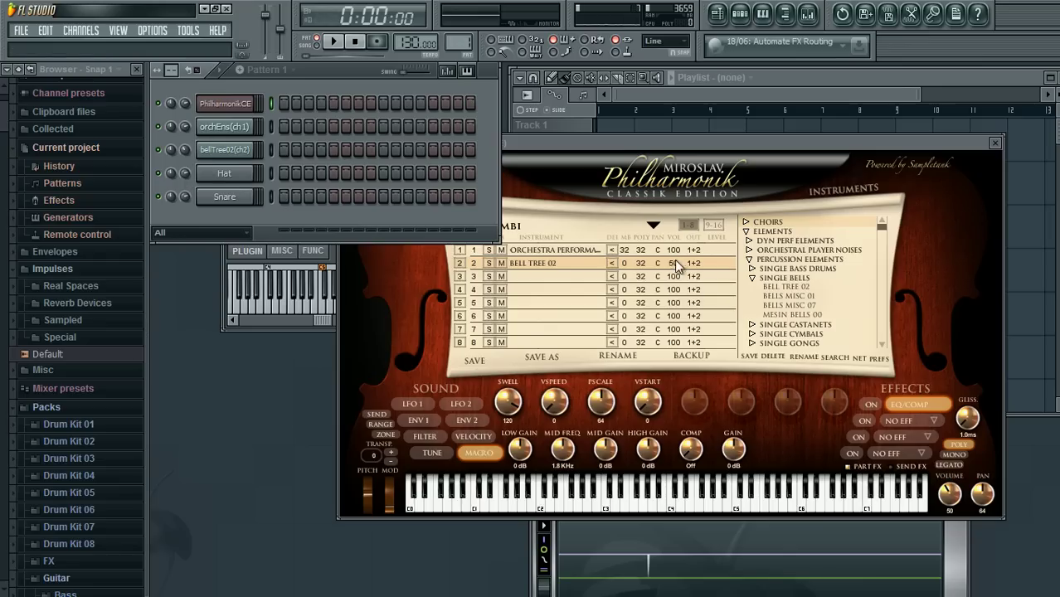
{"action": "left_click_drag", "start_coordinate": [171, 150], "coordinate": [172, 205]}
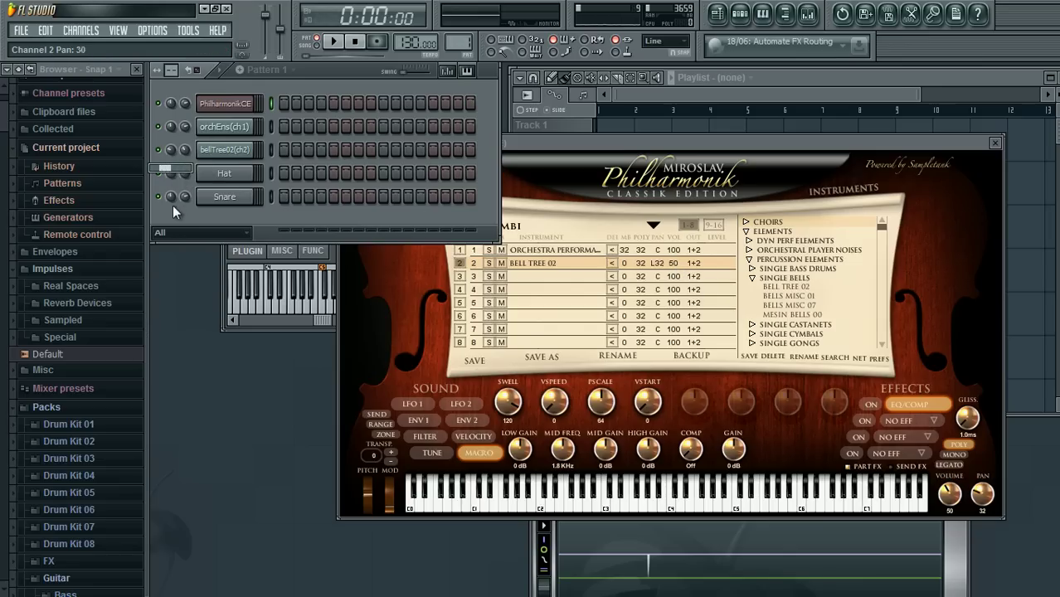
{"action": "left_click_drag", "start_coordinate": [174, 106], "coordinate": [173, 145]}
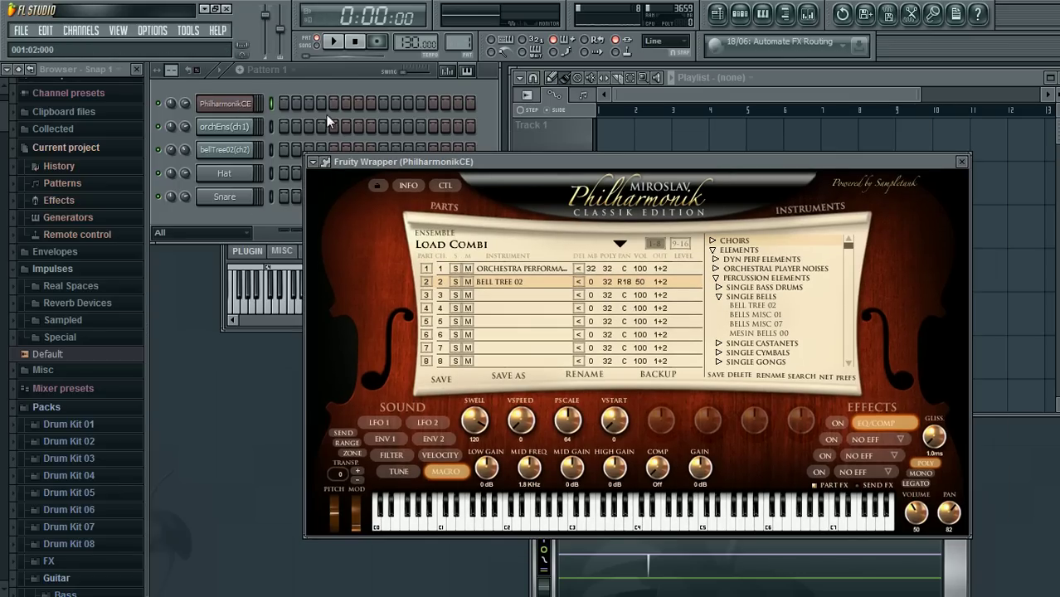
Toggle the PhilharmonikCE plugin window several times, ending with it closed
{"action": "left_click", "coordinate": [229, 107]}
{"action": "left_click", "coordinate": [232, 111]}
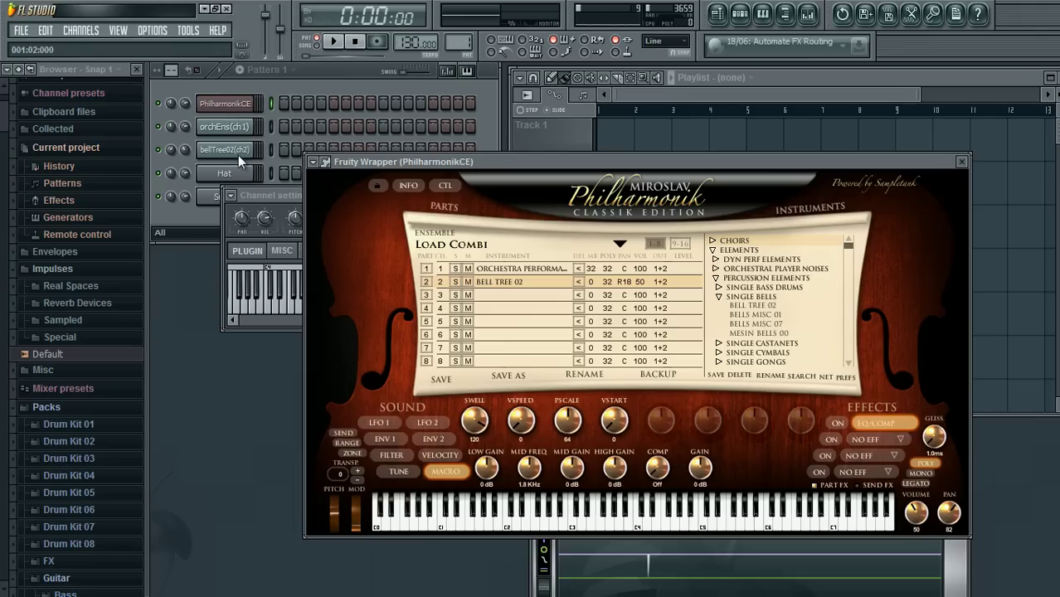
{"action": "left_click", "coordinate": [227, 107]}
{"action": "left_click", "coordinate": [226, 108]}
{"action": "left_click", "coordinate": [249, 105]}
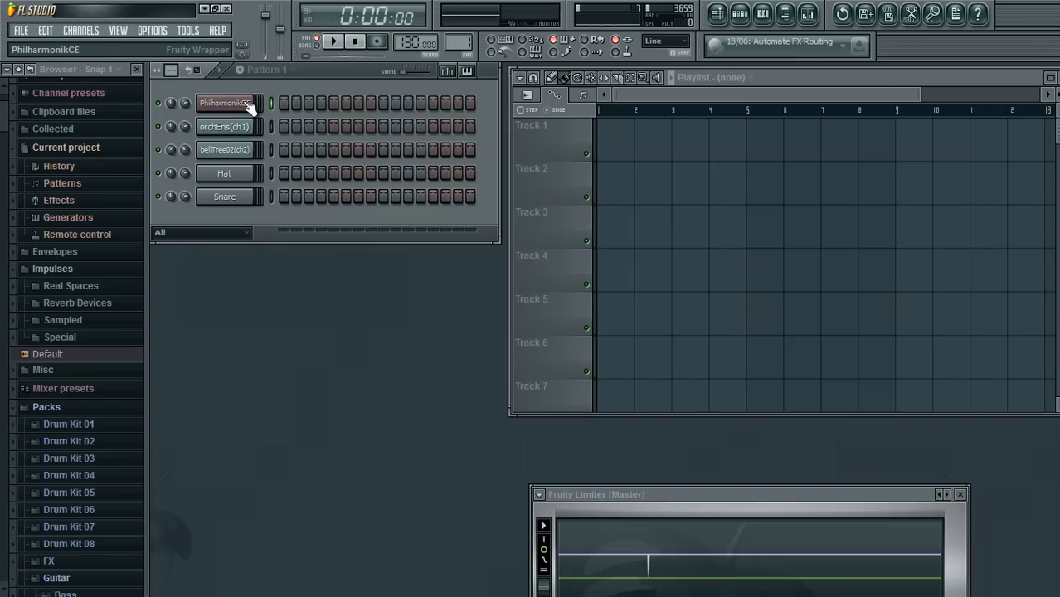
{"action": "left_click", "coordinate": [248, 105]}
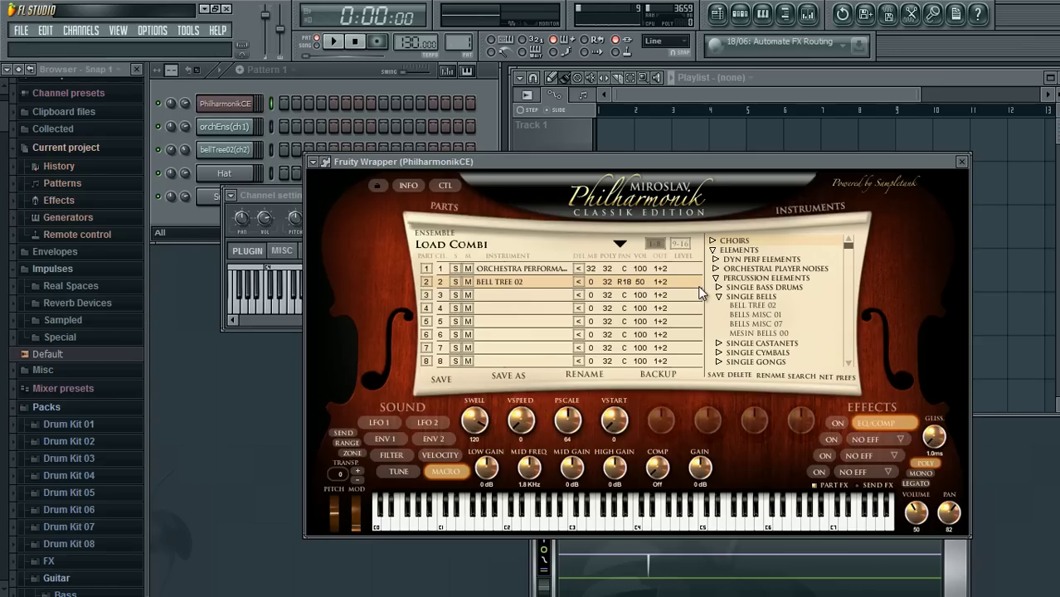
{"action": "left_click", "coordinate": [235, 105]}
{"action": "left_click", "coordinate": [235, 105]}
{"action": "left_click", "coordinate": [232, 107]}
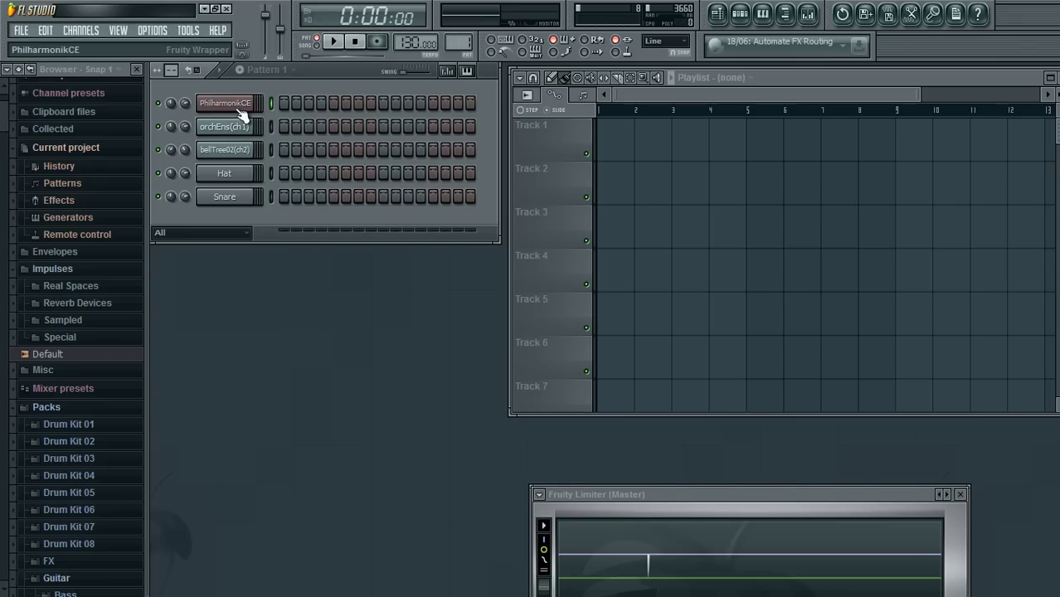
Reopen PhilharmonikCE, review the wrapper's sixteen Processing outputs, then return to its Settings tab
{"action": "left_click", "coordinate": [240, 106]}
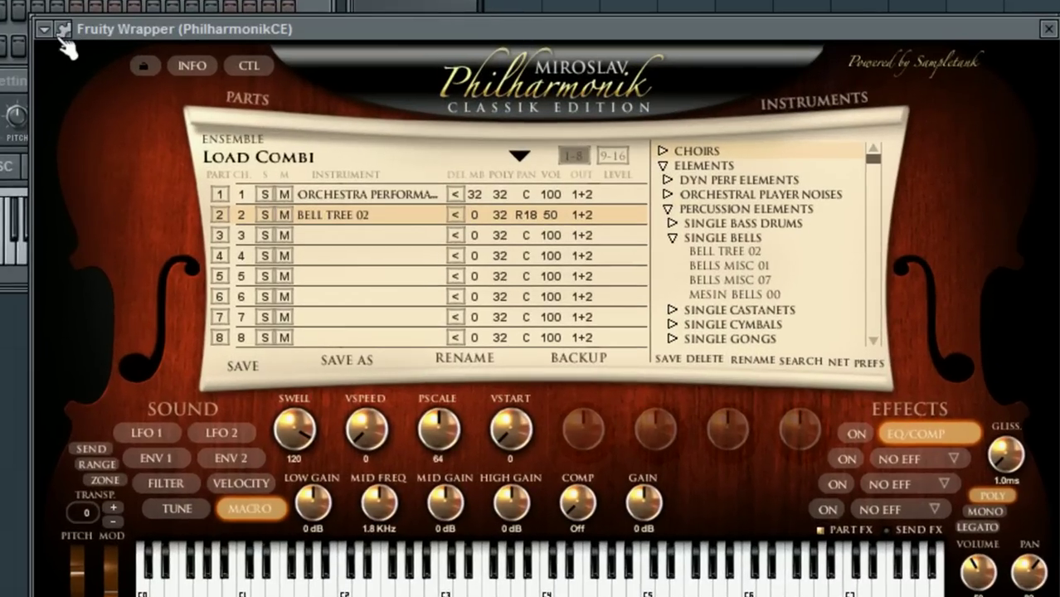
{"action": "left_click", "coordinate": [63, 31]}
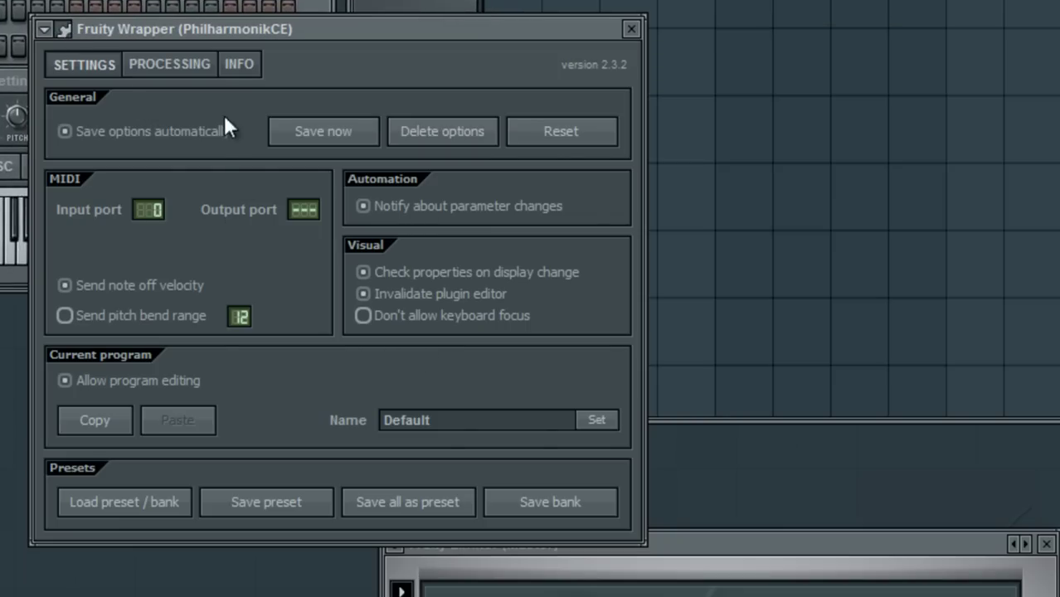
{"action": "left_click", "coordinate": [192, 71]}
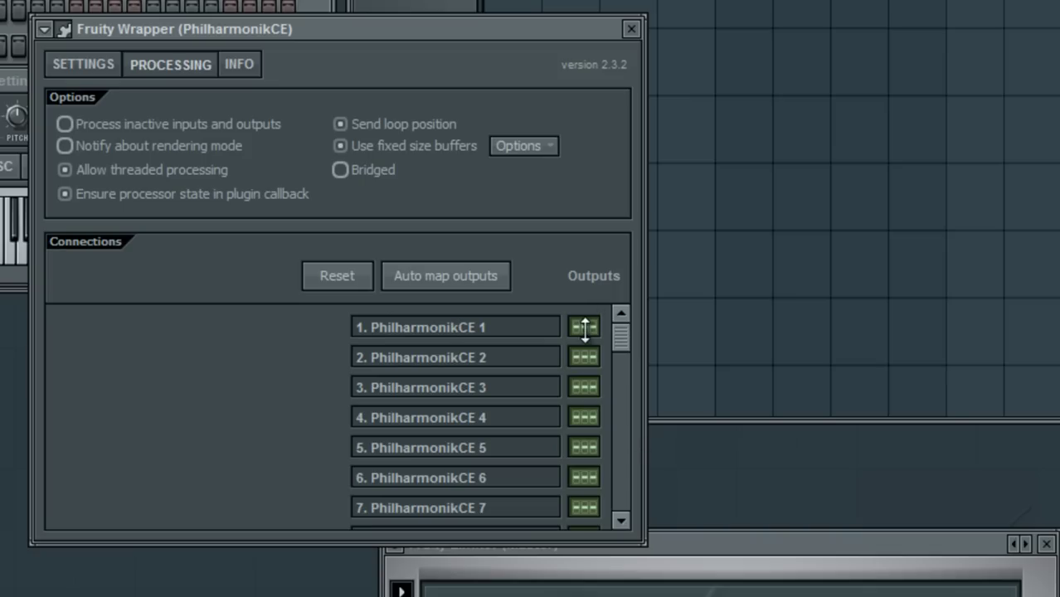
{"action": "scroll", "coordinate": [628, 363], "scroll_direction": "down", "scroll_amount": 3}
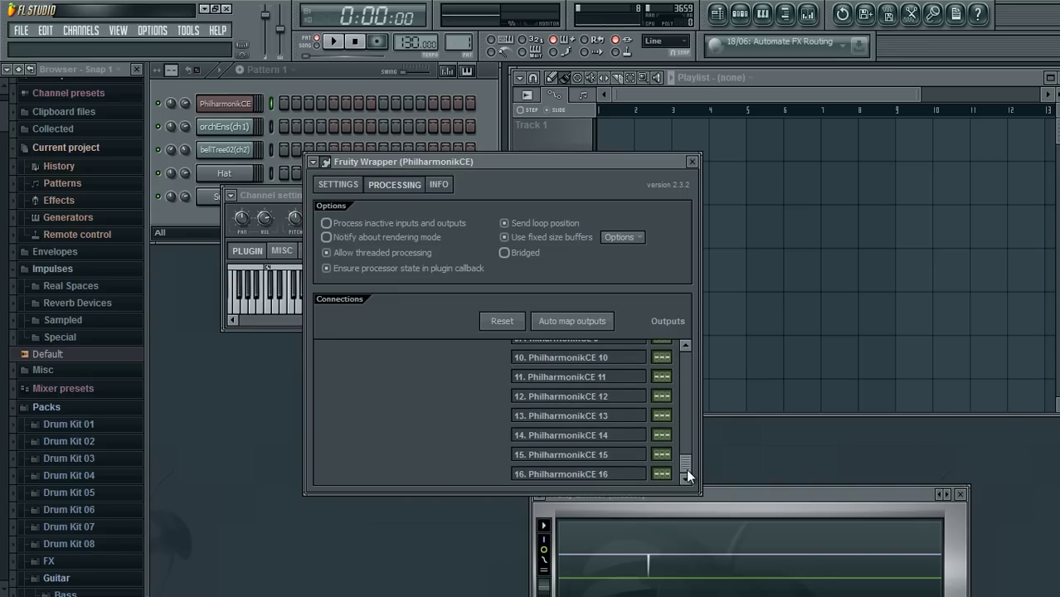
{"action": "left_click_drag", "start_coordinate": [685, 468], "coordinate": [693, 345]}
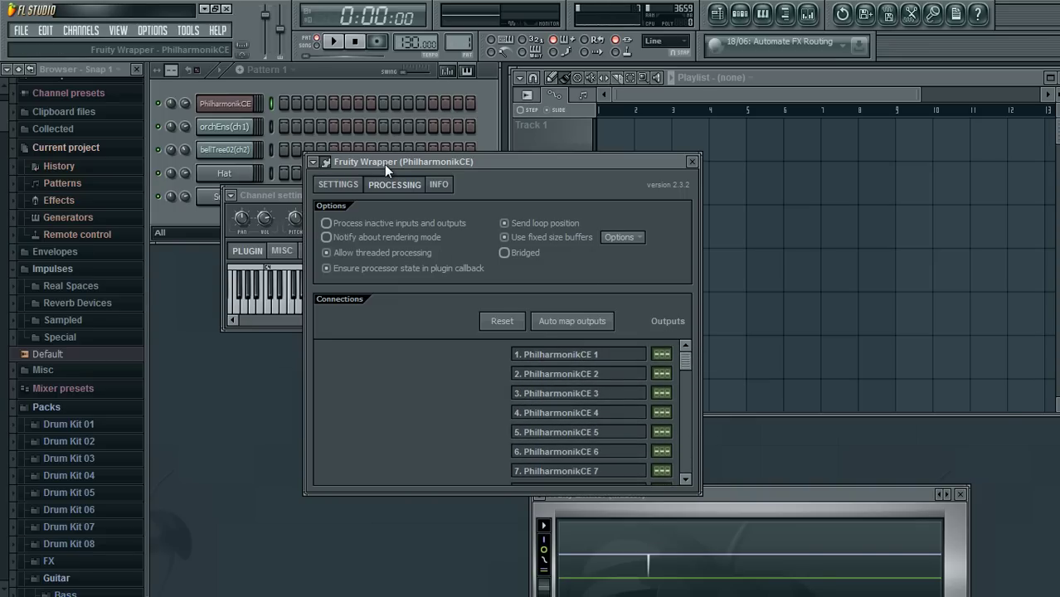
{"action": "left_click", "coordinate": [349, 187]}
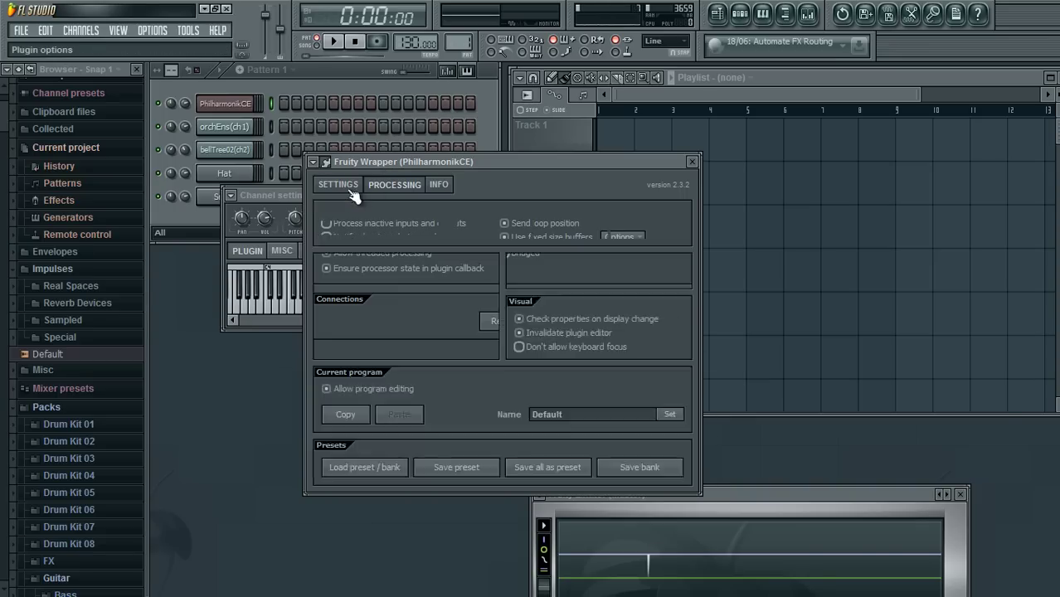
Replace the Hat channel with a MIDI Out channel on MIDI channel 3, port 0
{"action": "right_click", "coordinate": [240, 174]}
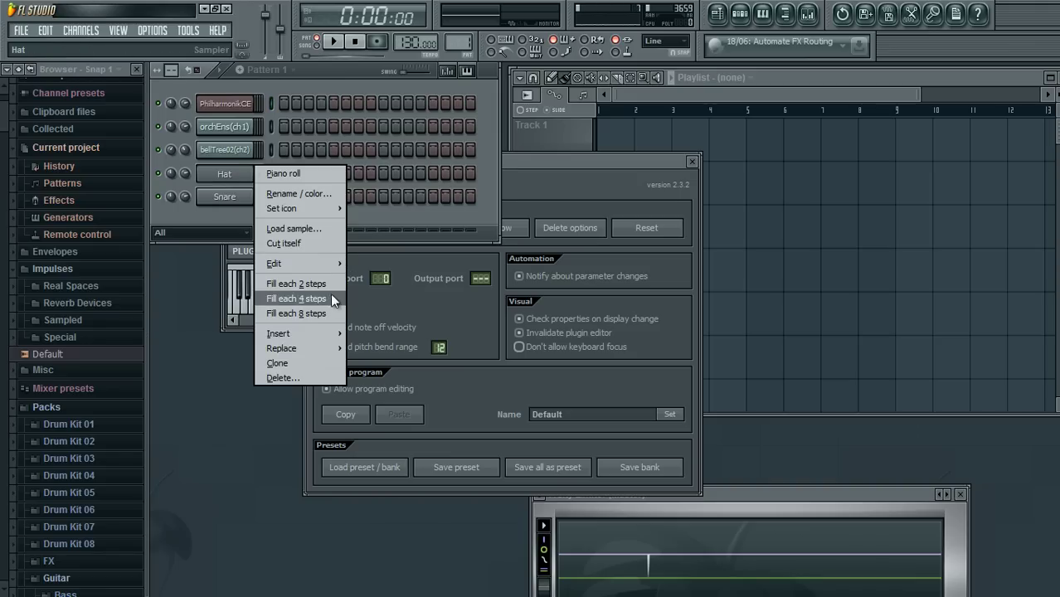
{"action": "mouse_move", "coordinate": [337, 349]}
{"action": "left_click", "coordinate": [568, 81]}
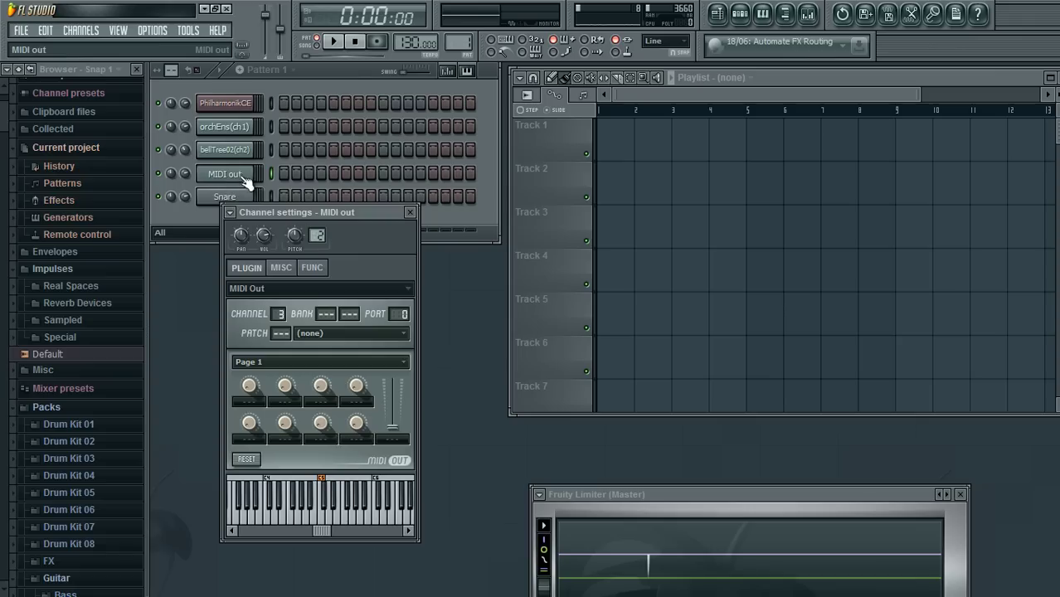
{"action": "left_click_drag", "start_coordinate": [300, 211], "coordinate": [303, 220]}
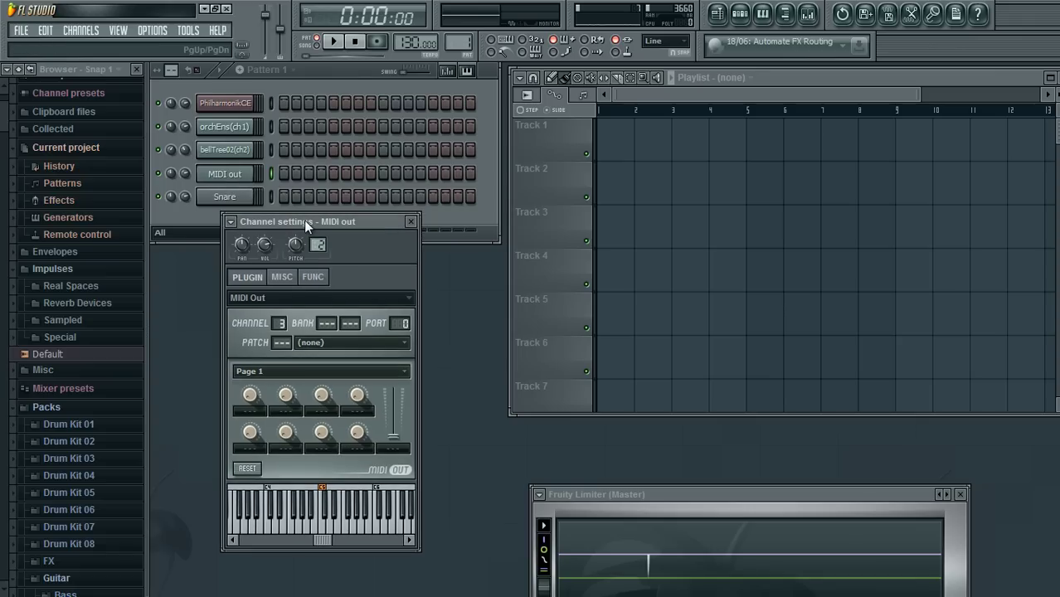